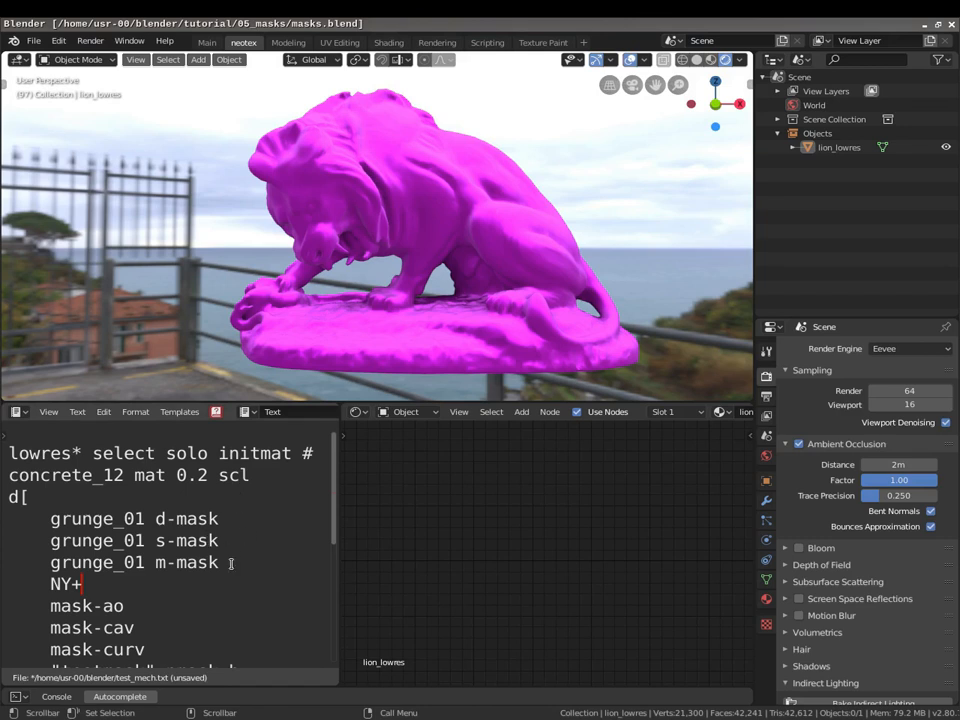
Append the #O debug marker to the grunge_01 d-mask line, remove the # ending the first line, and run the script.
scroll(231, 564, down, 2)
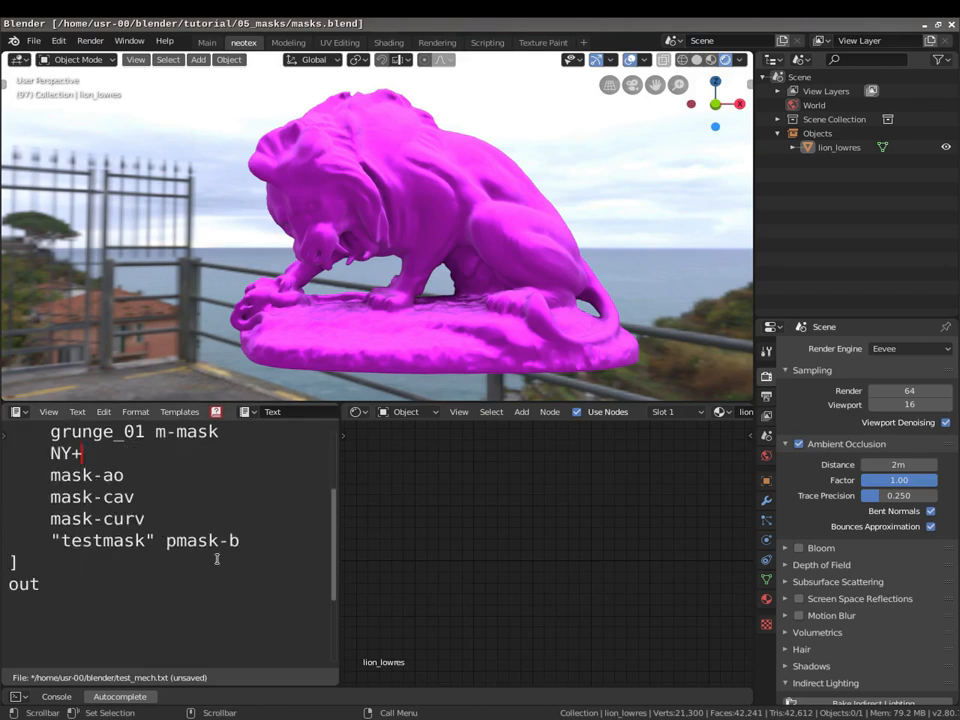
scroll(157, 554, up, 2)
click(250, 527)
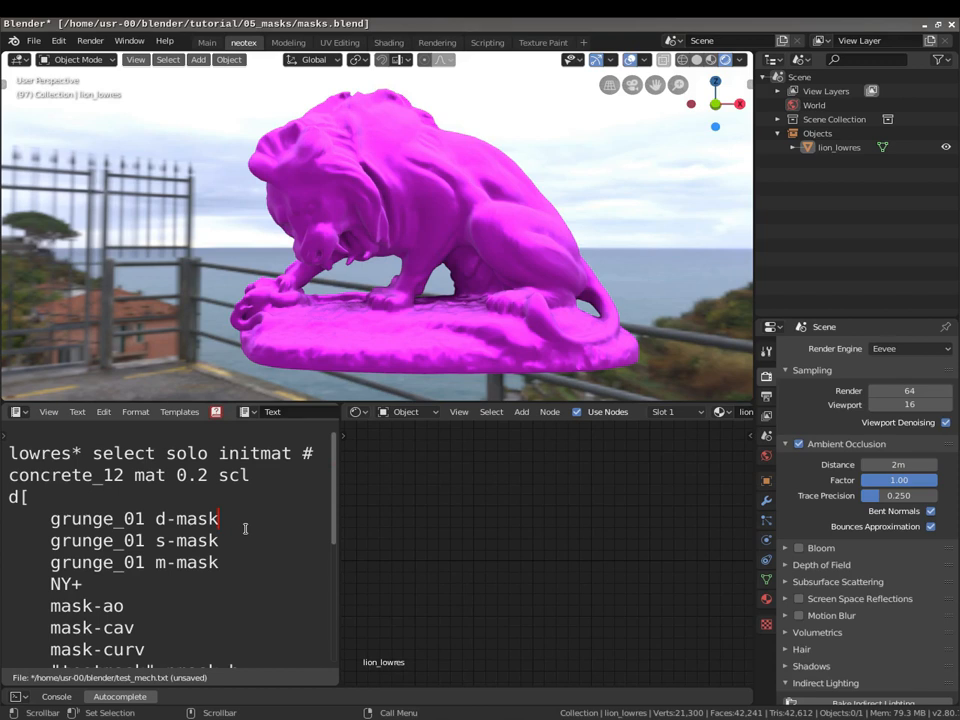
text(#0)
key(BackSpace)
key(BackSpace)
key(alt+p)
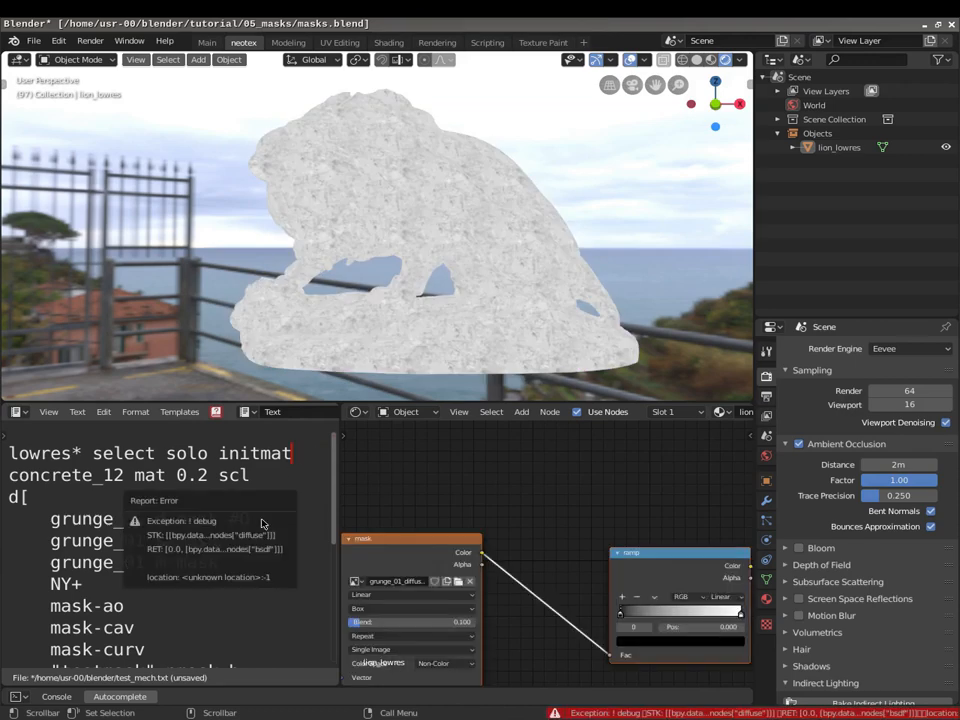
Examine the grunge mask on the lion and its mask, ramp and output nodes.
scroll(354, 261, up, 5)
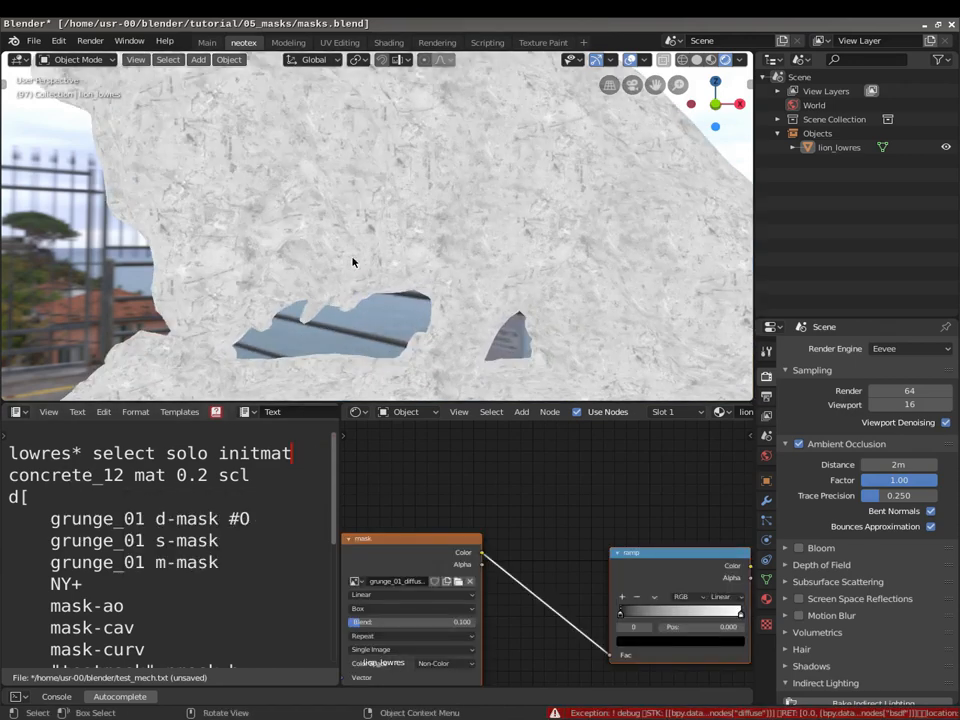
shift+middle_drag(352, 261, 413, 323)
scroll(413, 323, up, 3)
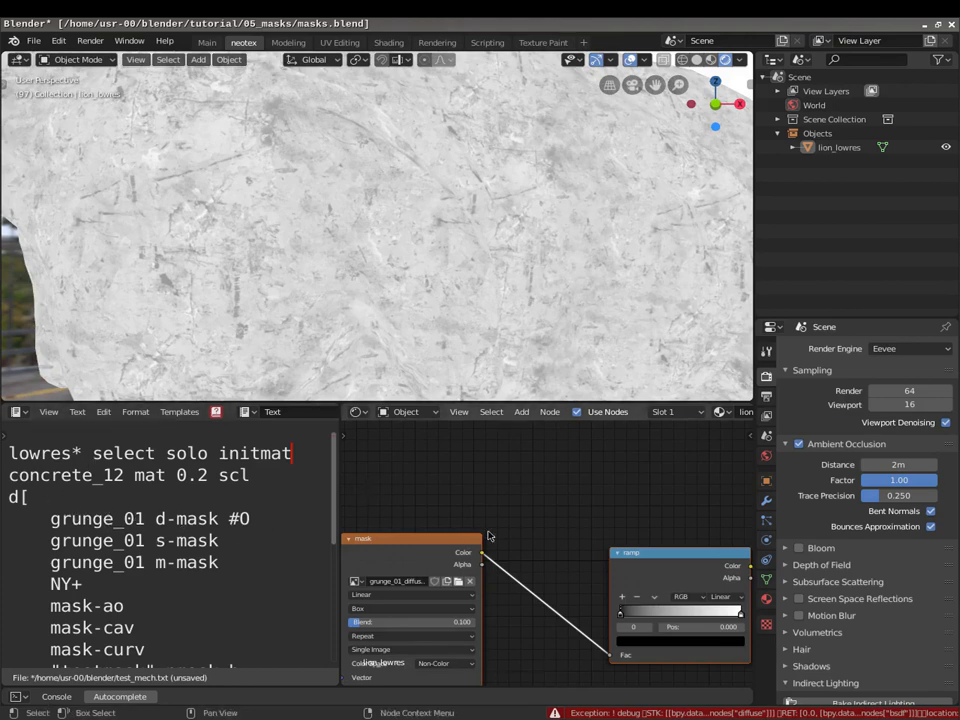
middle_drag(586, 549, 502, 524)
scroll(570, 560, down, 1)
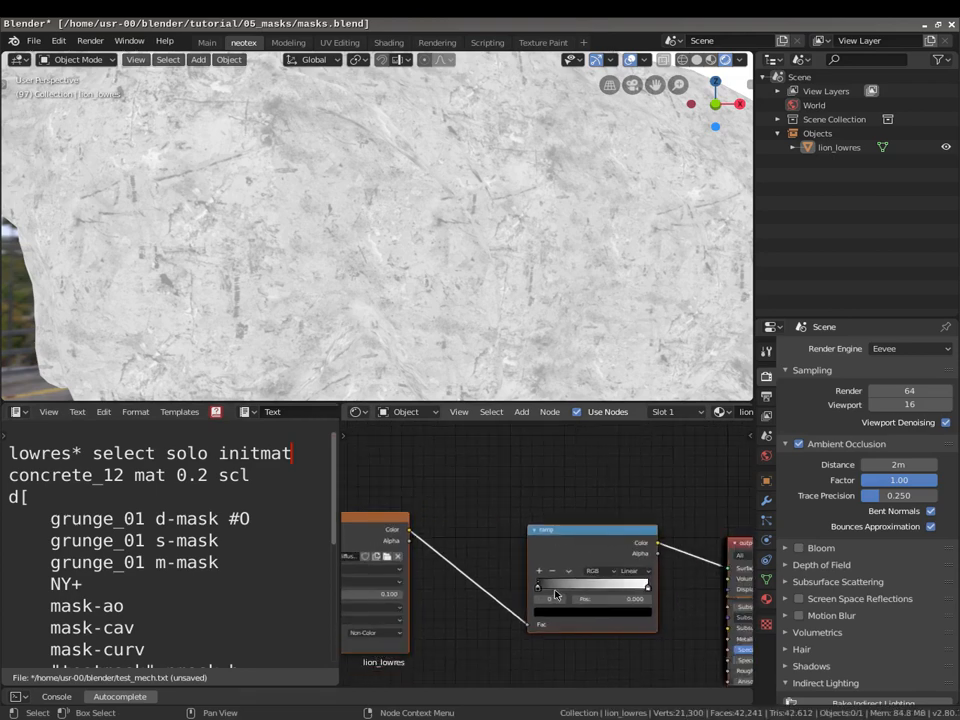
middle_drag(501, 587, 391, 547)
scroll(391, 547, up, 1)
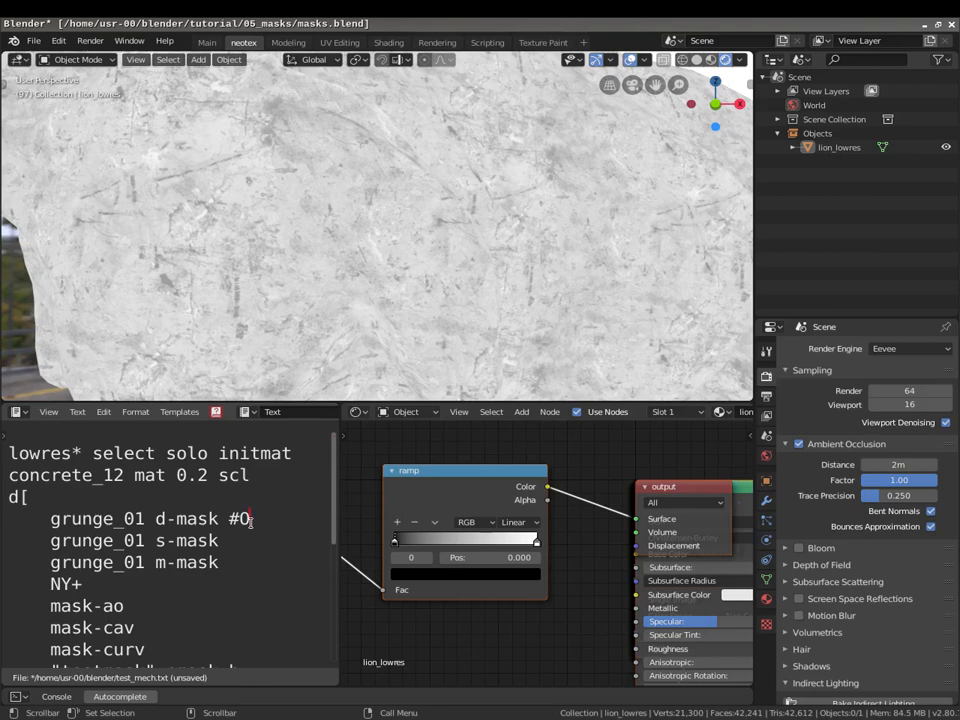
Preview the grunge_01 d-mask with 0.2 hi-con #O and shift the ramp's white stop to 0.662.
key(BackSpace)
key(BackSpace)
text(0.2 hi-con #0)
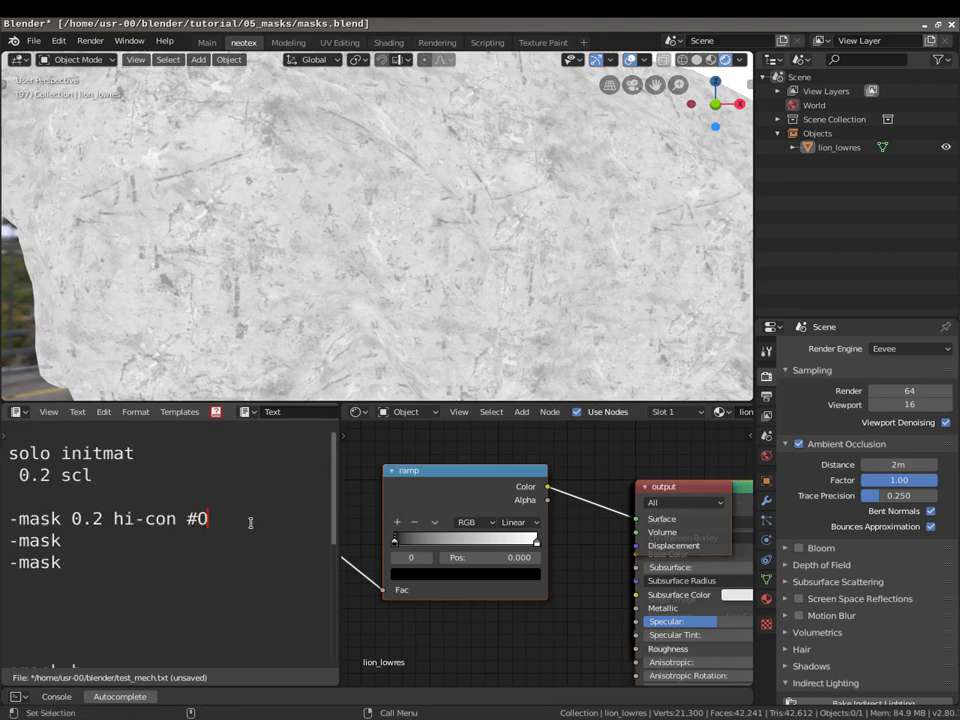
key(alt+p)
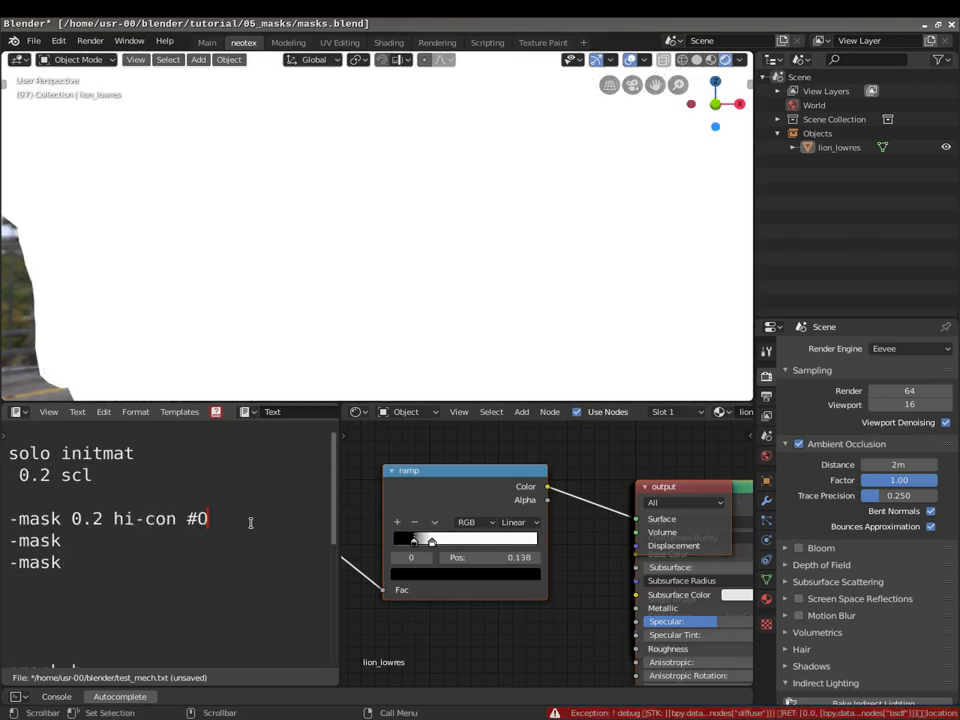
scroll(450, 267, up, 2)
drag(431, 543, 492, 544)
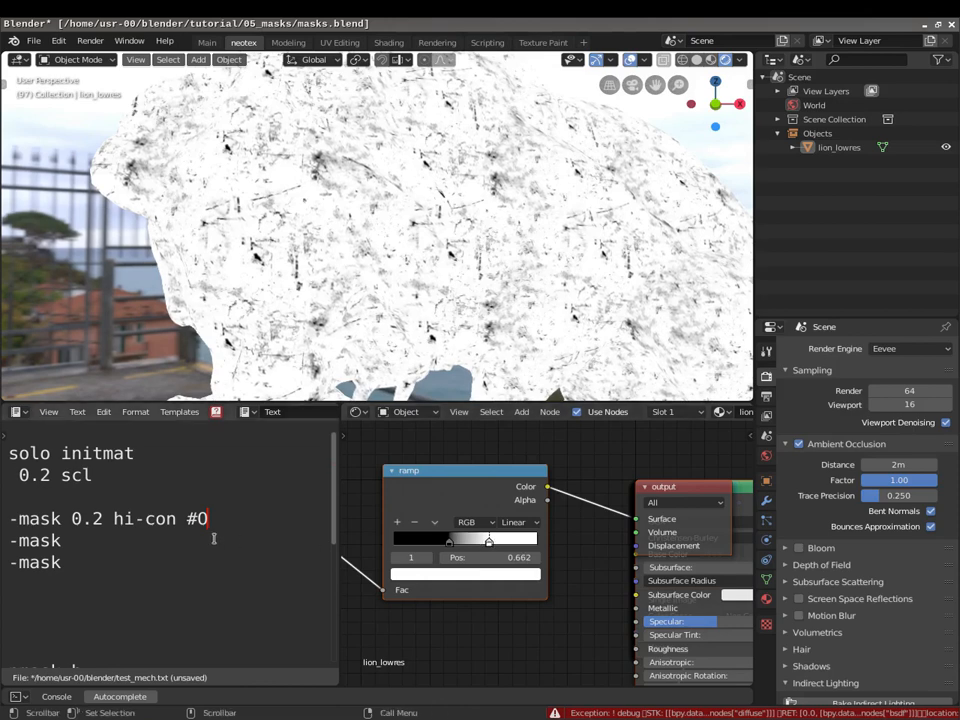
Remove 0.2 hi-con #O from the end of the grunge_01 d-mask line.
key(BackSpace)
key(BackSpace)
key(BackSpace)
key(BackSpace)
key(BackSpace)
key(BackSpace)
key(BackSpace)
key(BackSpace)
key(BackSpace)
key(BackSpace)
key(BackSpace)
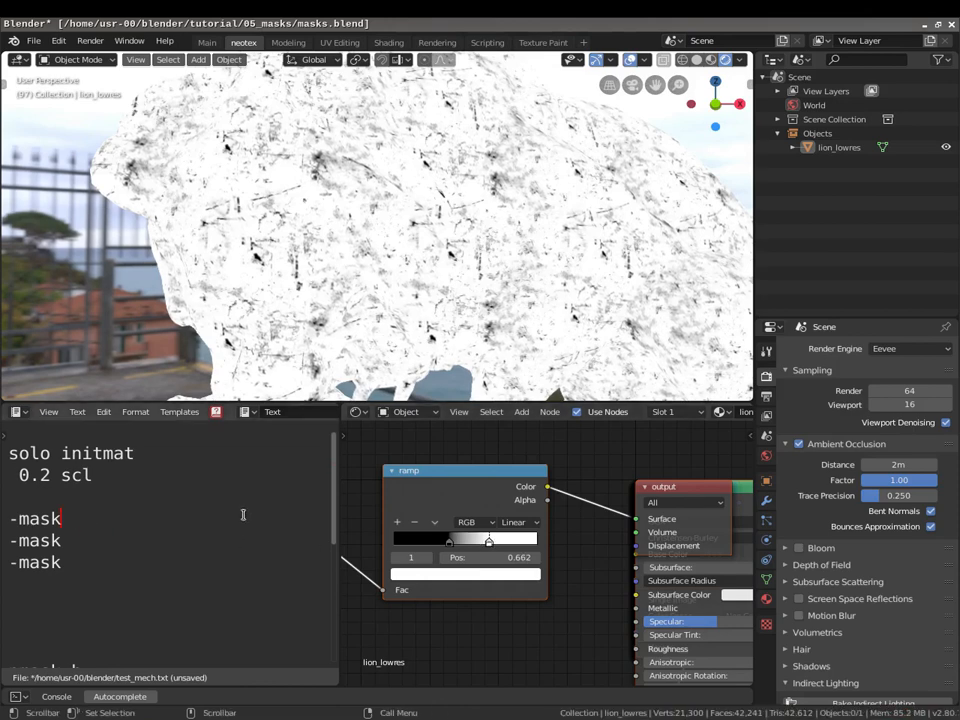
Append #O to the grunge_01 s-mask line and run the script to preview that mask.
click(49, 507)
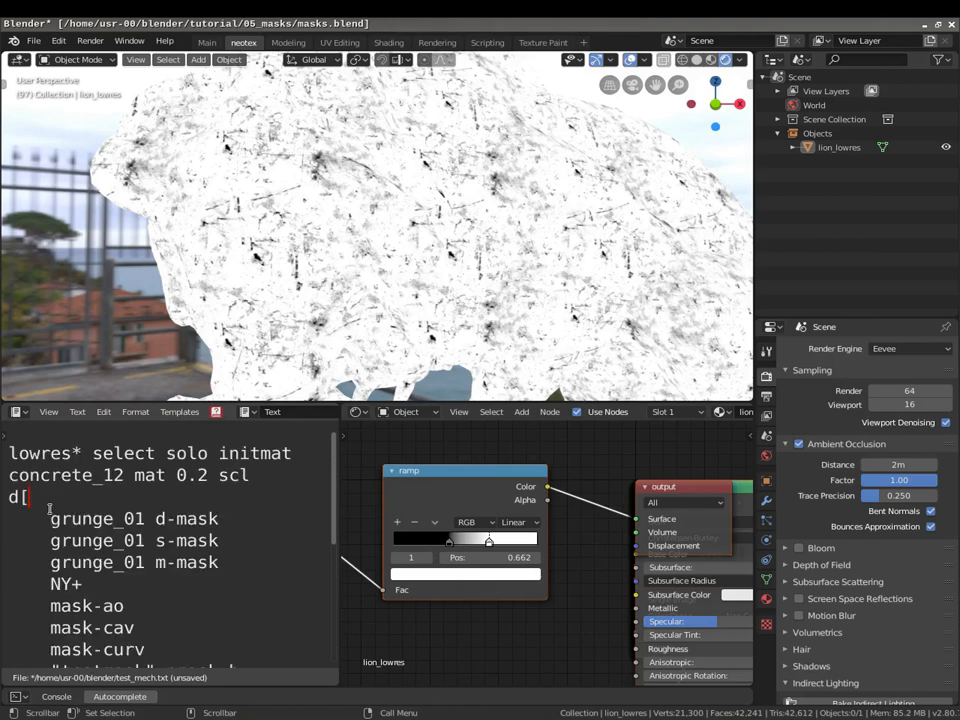
text(#)
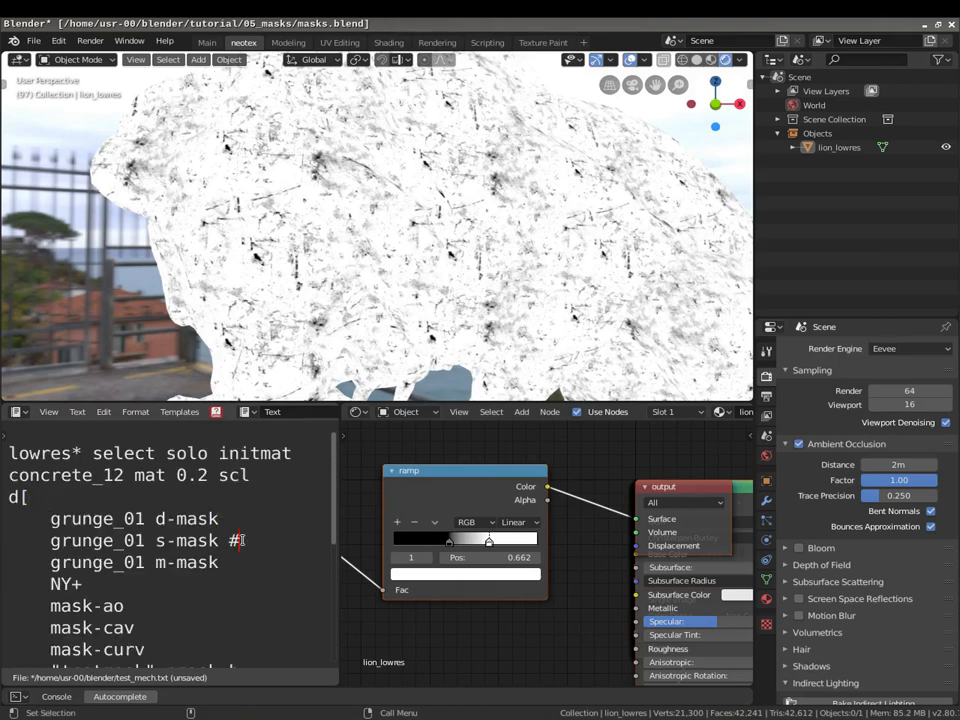
text(D)
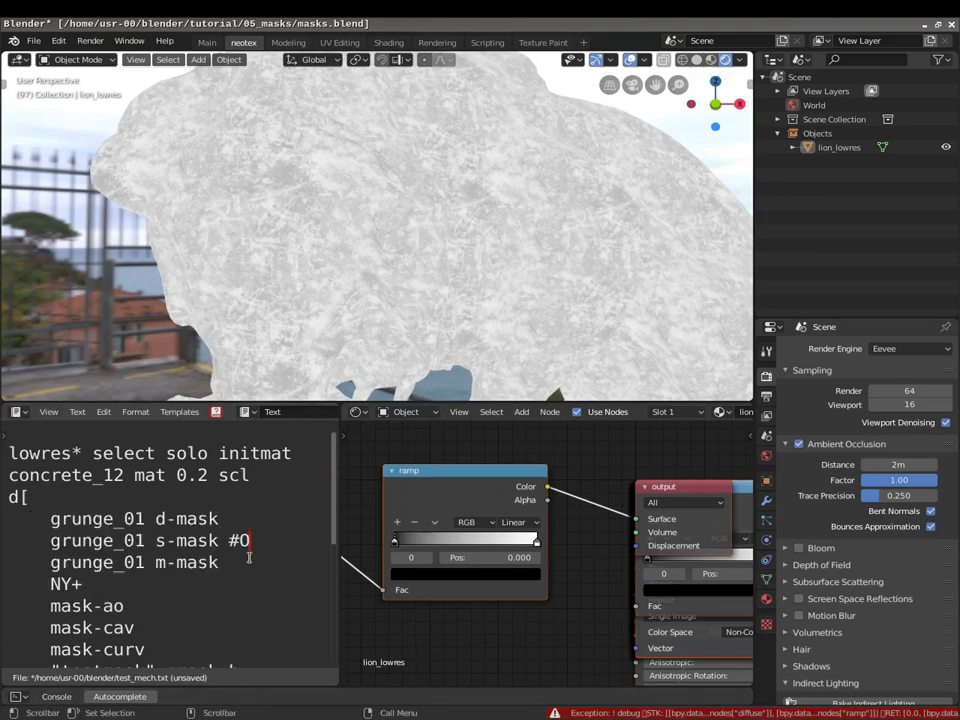
Move the #O marker from the s-mask line to the grunge_01 m-mask line, run the script and inspect the node chain.
text( #)
key(Up)
key(BackSpace)
key(BackSpace)
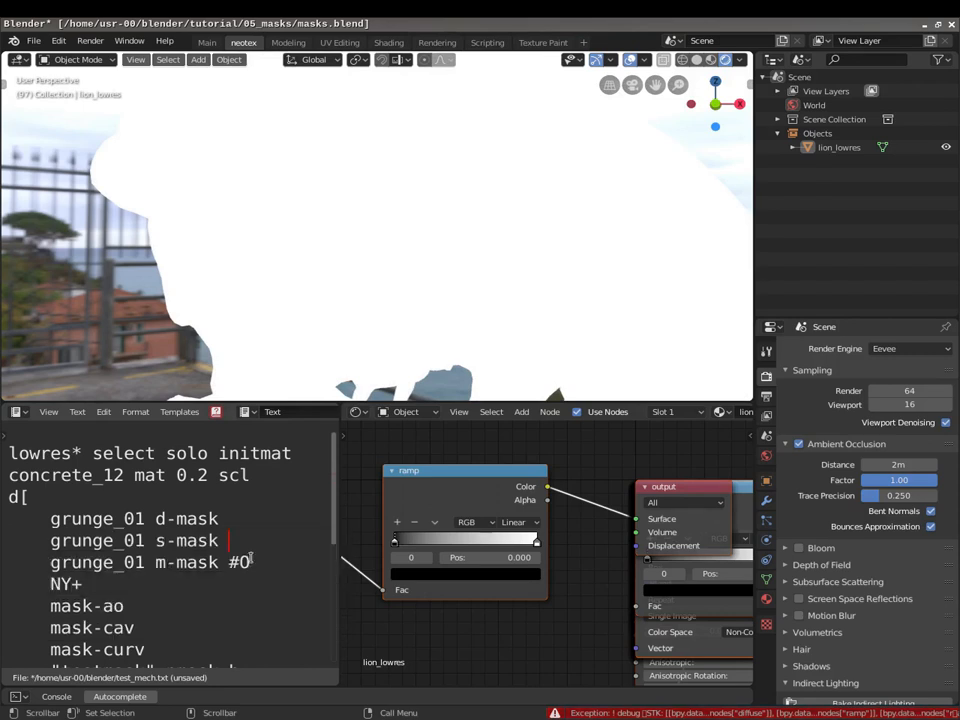
middle_drag(422, 647, 697, 614)
scroll(502, 641, down, 2)
scroll(589, 611, down, 5)
middle_drag(458, 611, 484, 596)
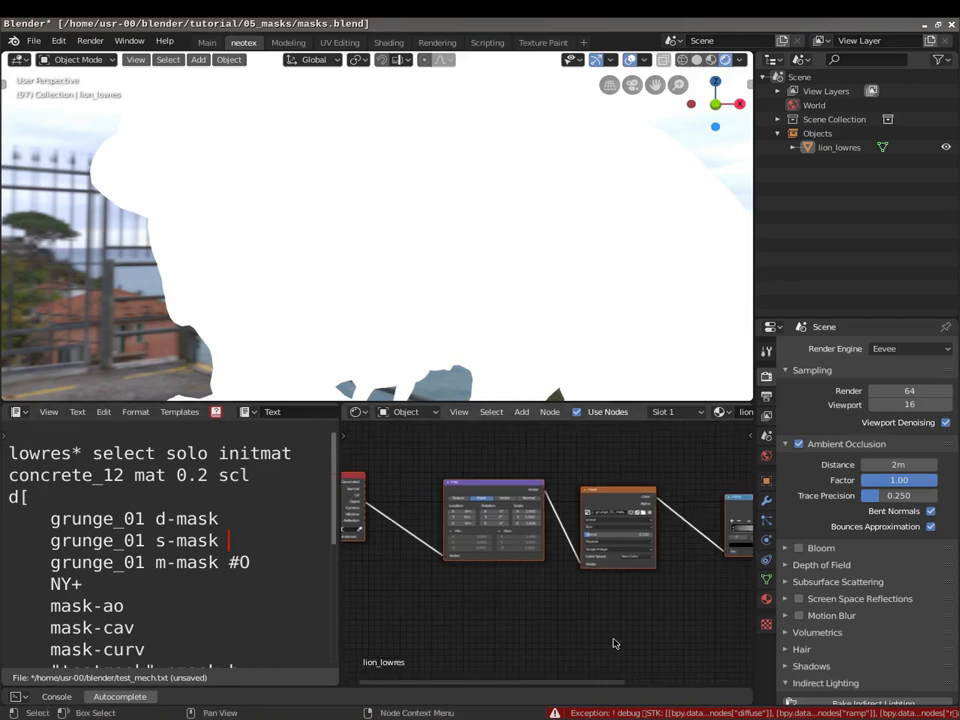
middle_drag(613, 643, 413, 621)
scroll(546, 624, up, 4)
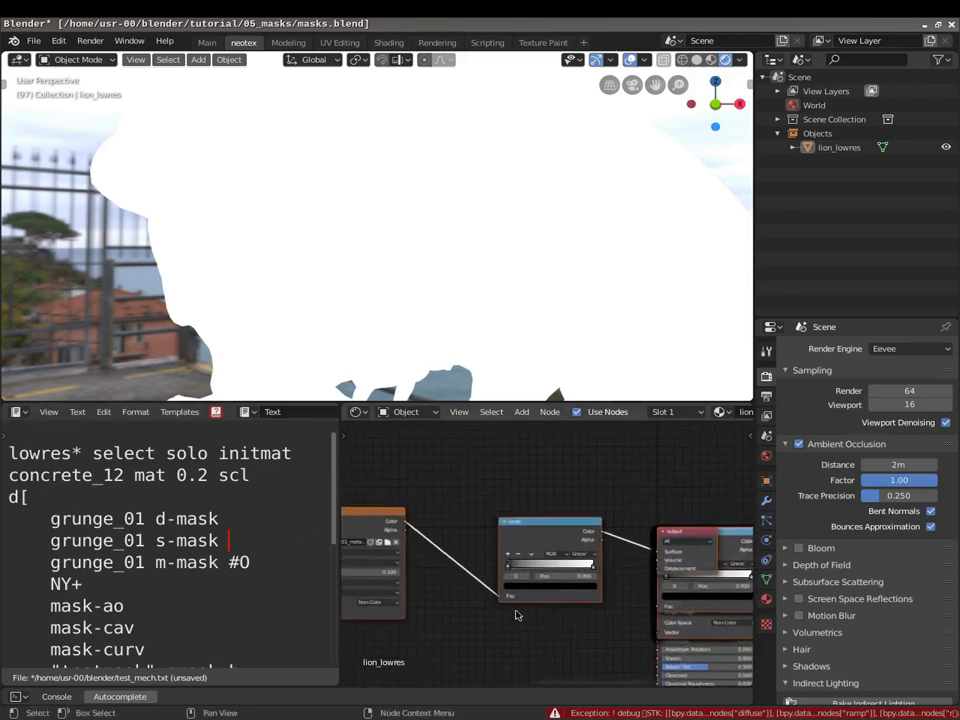
Move the #O marker from the m-mask line to the NY+ line and run the script.
click(268, 562)
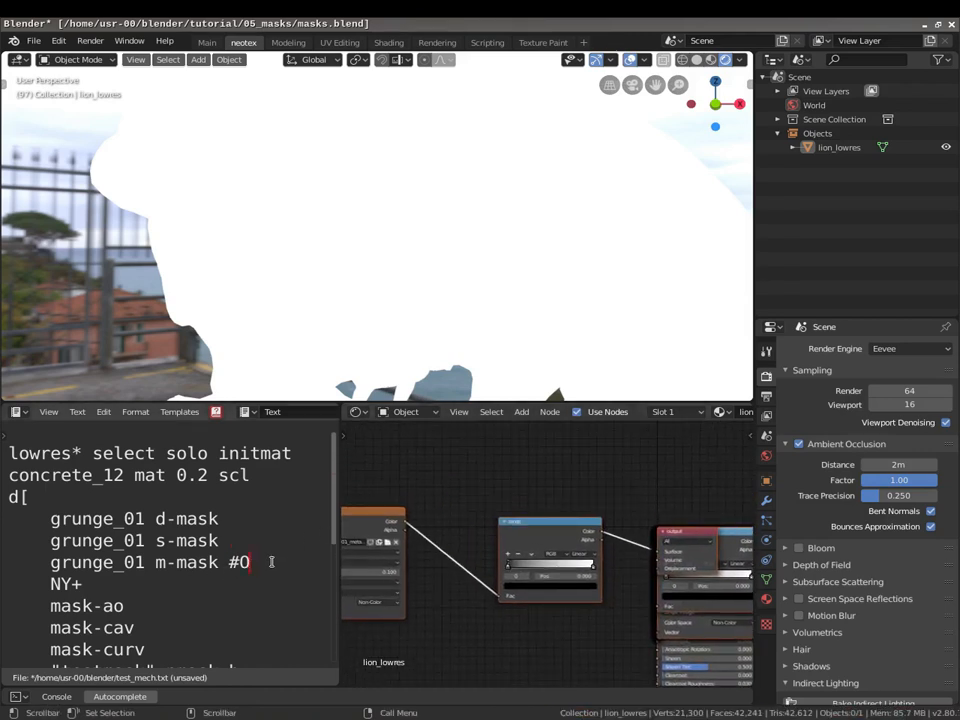
key(BackSpace)
key(BackSpace)
key(BackSpace)
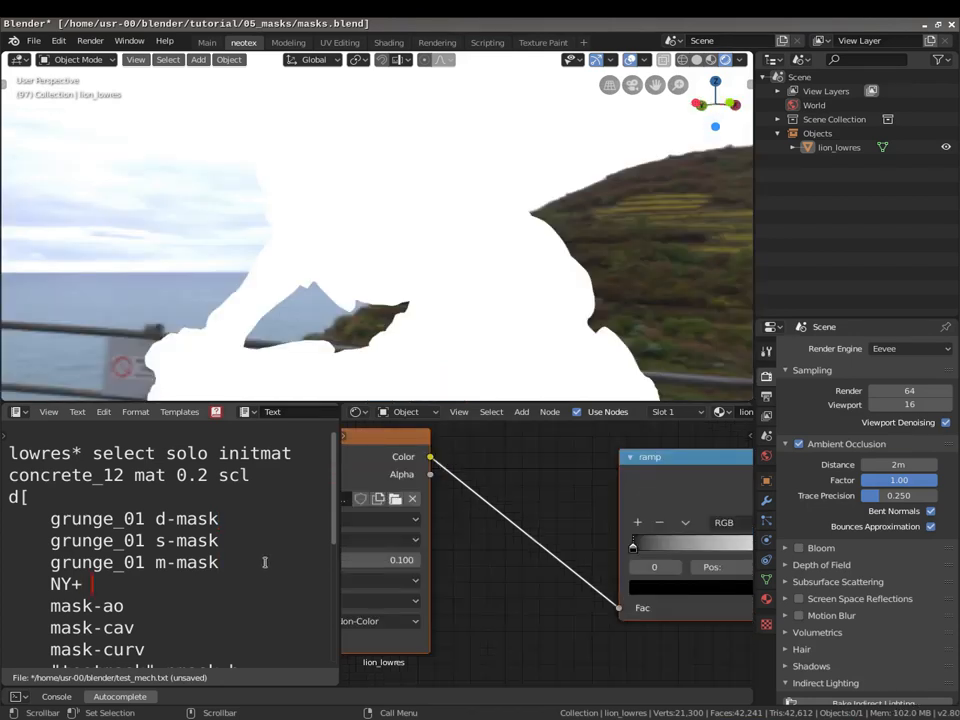
text(#0)
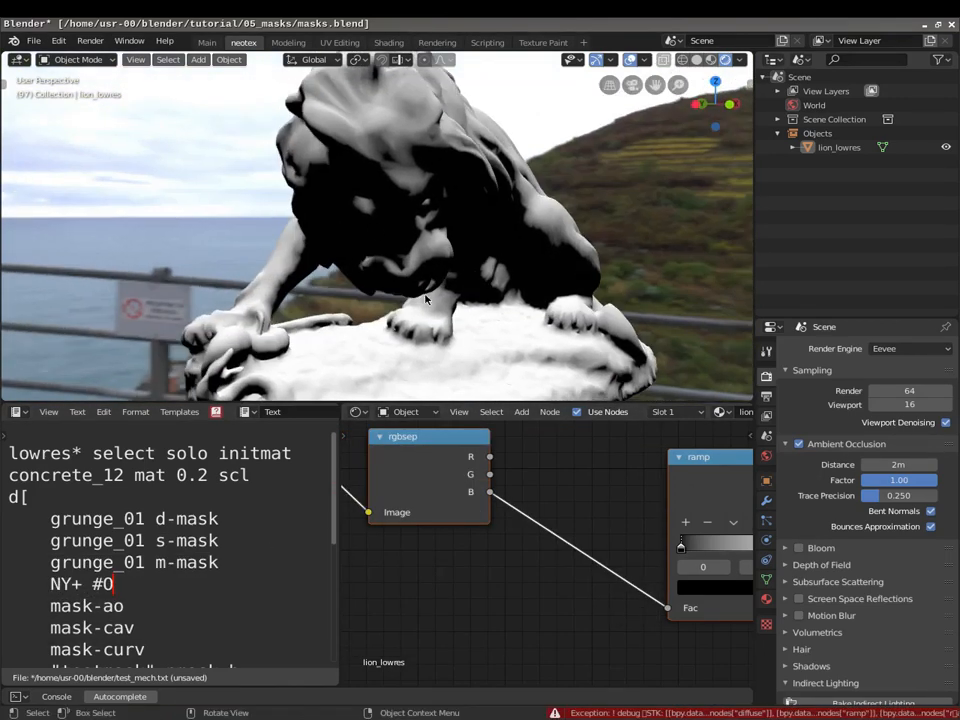
Examine the NY+ normal mask on the lion from the front, the far side and the whole-model view.
middle_drag(462, 241, 442, 272)
middle_drag(527, 280, 439, 251)
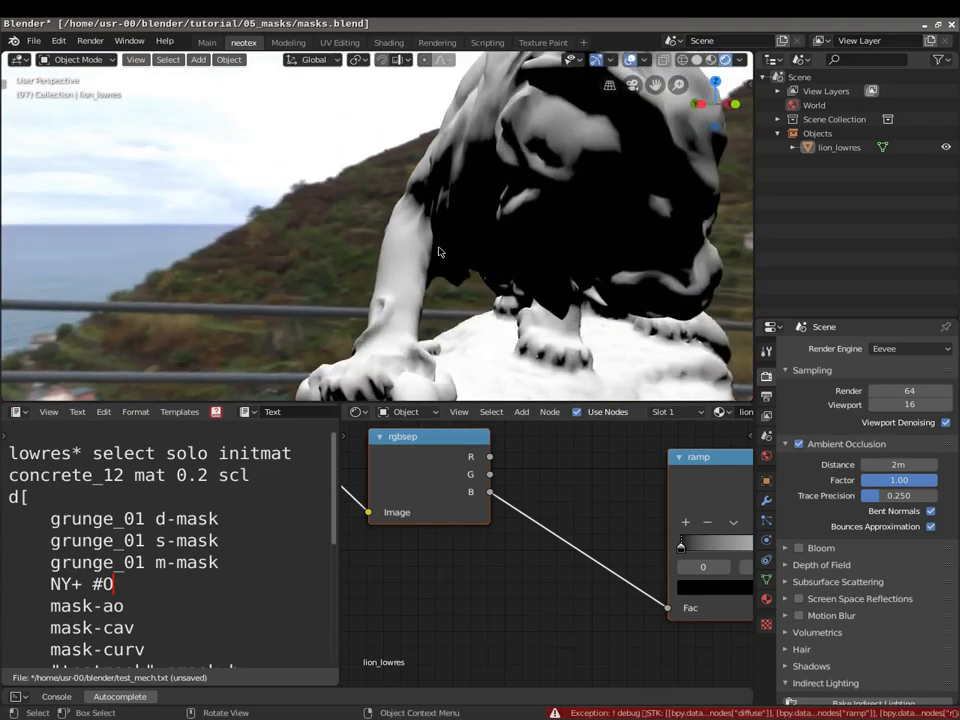
scroll(521, 224, down, 1)
middle_drag(549, 227, 328, 205)
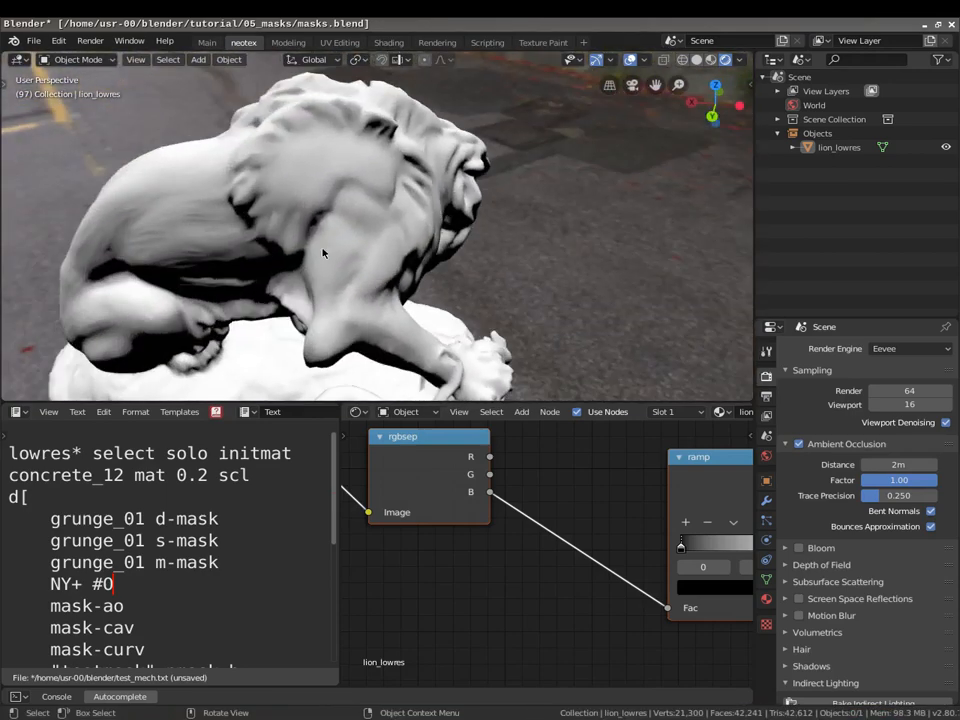
middle_drag(323, 253, 492, 218)
scroll(464, 222, down, 3)
middle_drag(357, 262, 620, 212)
scroll(620, 212, down, 2)
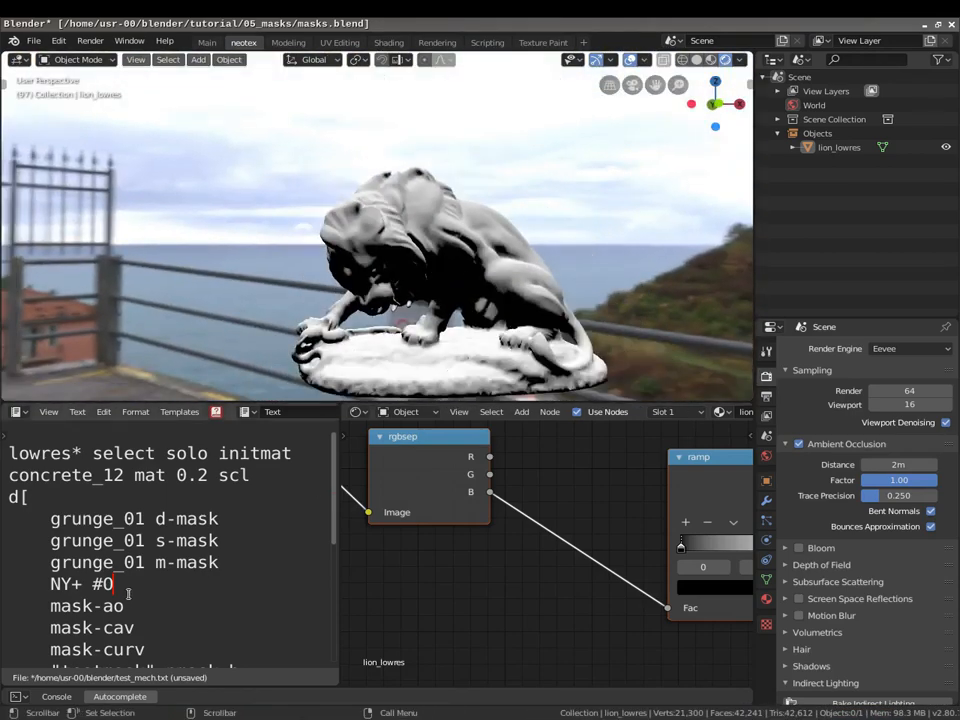
Change the normal mask line to NY- #O, run the script and inspect the mask on the lion and its base.
key(BackSpace)
key(BackSpace)
key(BackSpace)
key(BackSpace)
text(- #0)
key(alt+p)
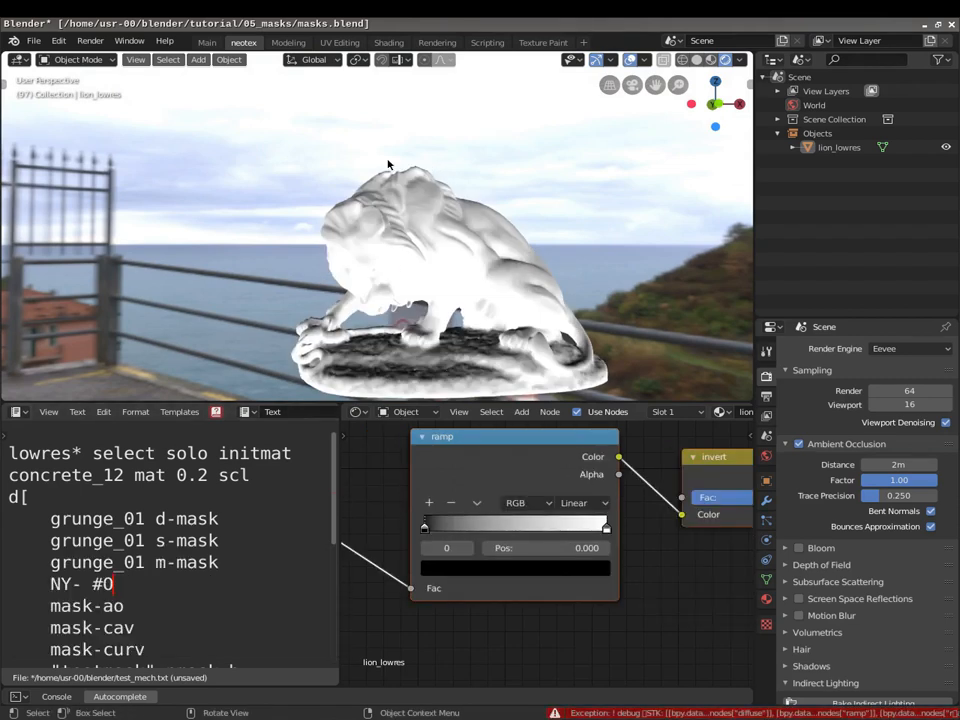
scroll(399, 264, up, 1)
scroll(399, 264, up, 1)
shift+middle_drag(399, 264, 602, 232)
scroll(465, 167, up, 2)
scroll(310, 328, down, 1)
Rewrite the normal mask line as NY+ invert #O.
key(BackSpace)
key(BackSpace)
text(invert #0)
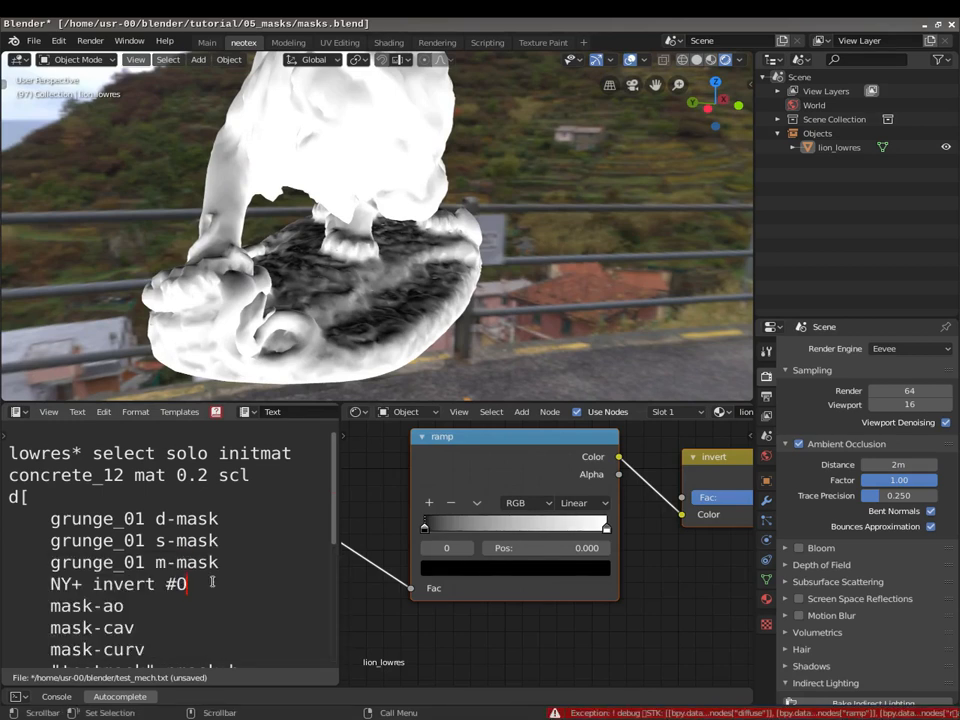
Change the normal mask line to NX+ #O, run the script and inspect the mask around the lion.
key(BackSpace)
key(BackSpace)
key(BackSpace)
key(BackSpace)
key(BackSpace)
key(BackSpace)
key(BackSpace)
key(BackSpace)
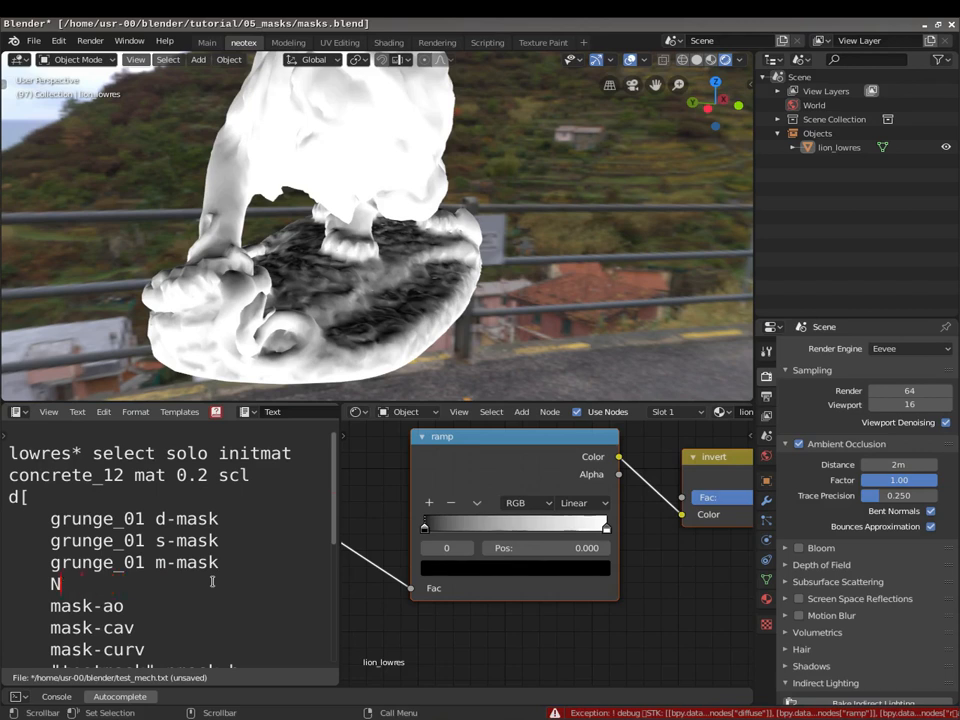
text(X+ #0)
key(alt+p)
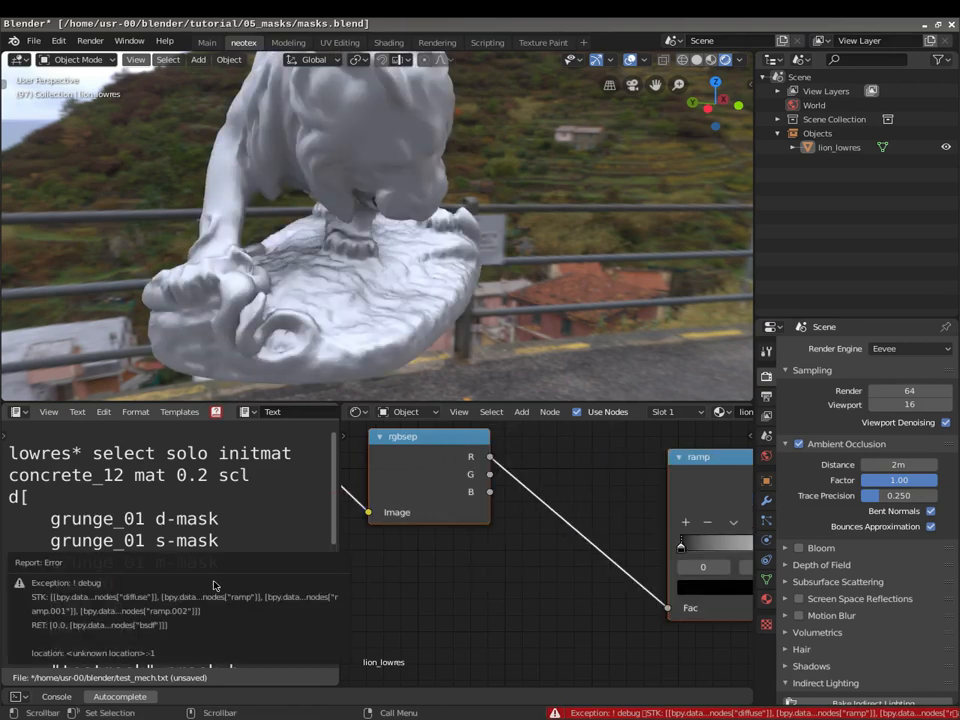
middle_drag(493, 253, 389, 269)
shift+middle_drag(504, 214, 484, 261)
middle_drag(398, 228, 660, 225)
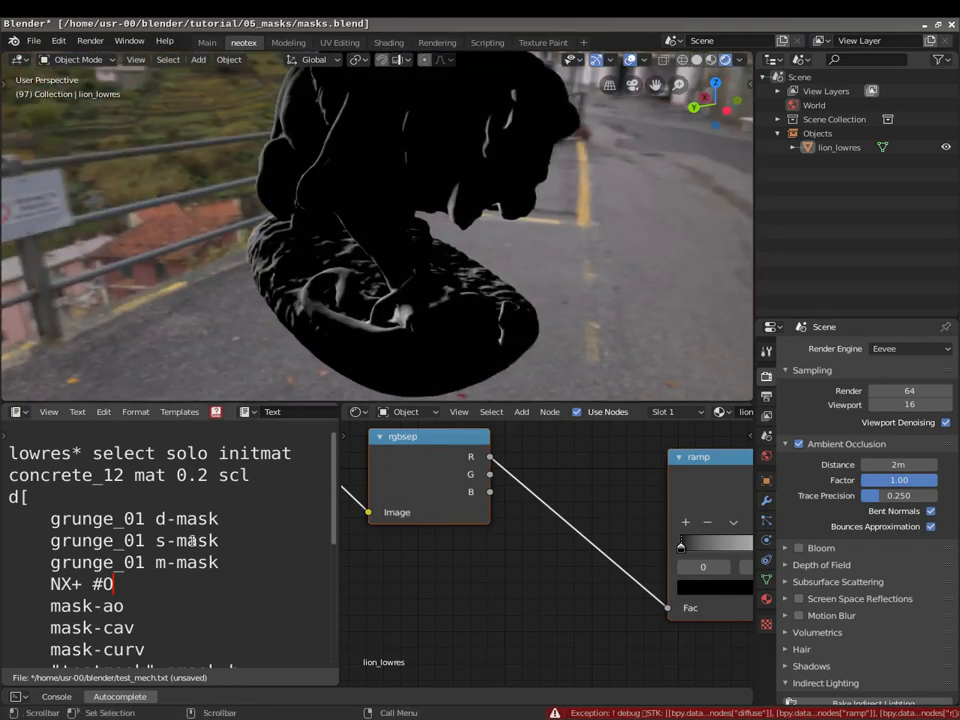
Change the normal mask line to NX- #O, run the script and view the mask from another side.
key(Left)
key(BackSpace)
text(-)
key(alt+p)
mouse_move(330, 290)
middle_down()
mouse_move(161, 279)
mouse_move(68, 287)
mouse_move(118, 317)
mouse_move(274, 169)
mouse_move(146, 223)
mouse_move(323, 228)
mouse_move(240, 300)
middle_up()
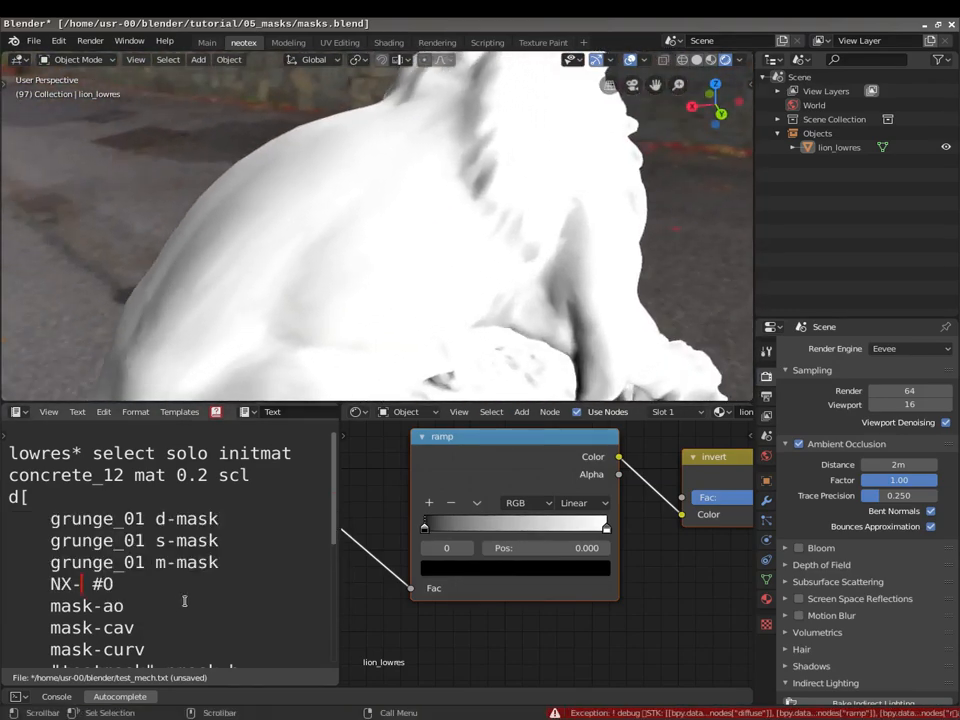
Change the normal mask line to NZ+ #O, run the script and inspect the mask around the lion.
key(BackSpace)
key(BackSpace)
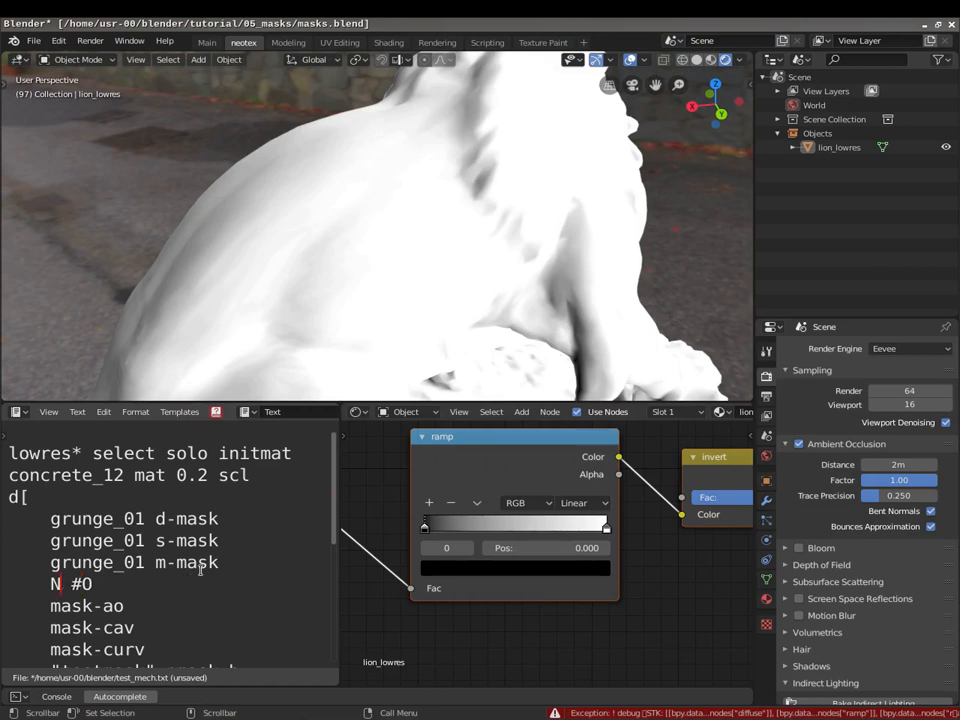
text(Z+)
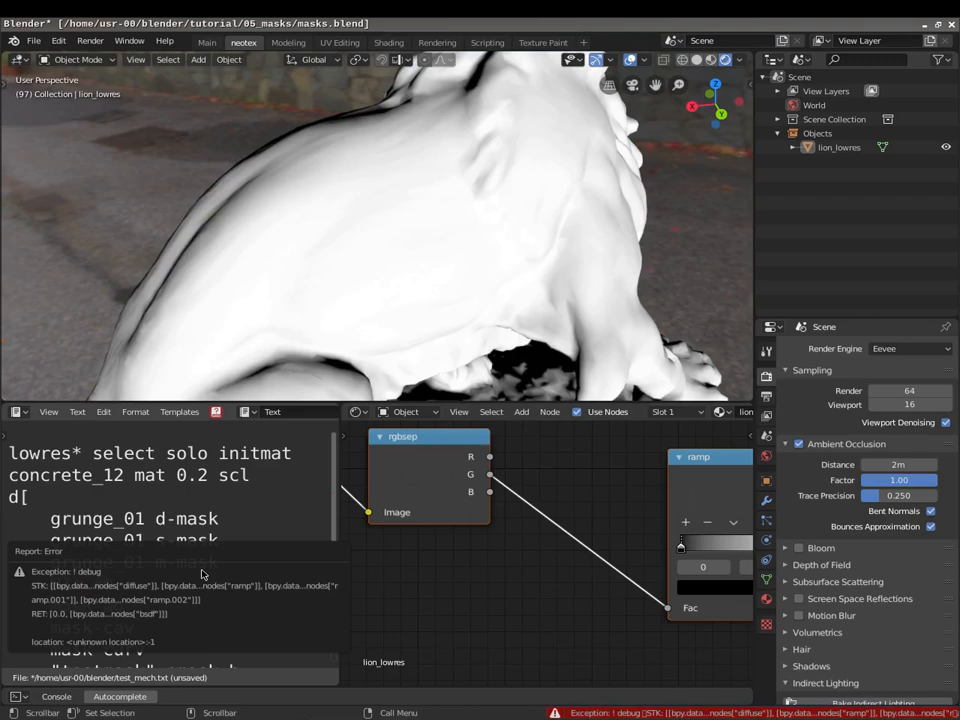
scroll(420, 296, down, 5)
middle_drag(413, 304, 190, 300)
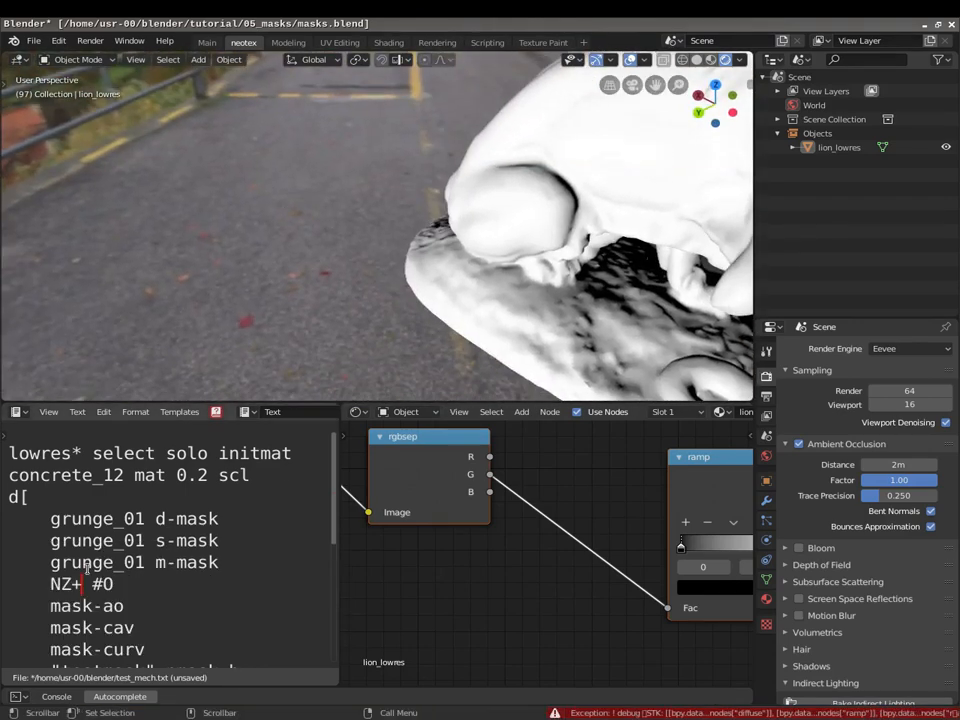
Change the normal mask line to NZ- #O, run the script and inspect the mask around the lion.
key(BackSpace)
text(-)
key(alt+p)
mouse_move(441, 345)
middle_down()
mouse_move(516, 274)
mouse_move(509, 262)
mouse_move(504, 323)
mouse_move(220, 330)
mouse_move(577, 311)
mouse_move(296, 231)
mouse_move(360, 240)
mouse_move(375, 225)
mouse_move(330, 260)
mouse_move(257, 285)
mouse_move(300, 350)
middle_up()
scroll(509, 262, down, 4)
Rewrite the normal mask line as NY+ #O and run the script.
click(162, 577)
key(BackSpace)
key(BackSpace)
key(BackSpace)
key(BackSpace)
key(BackSpace)
key(BackSpace)
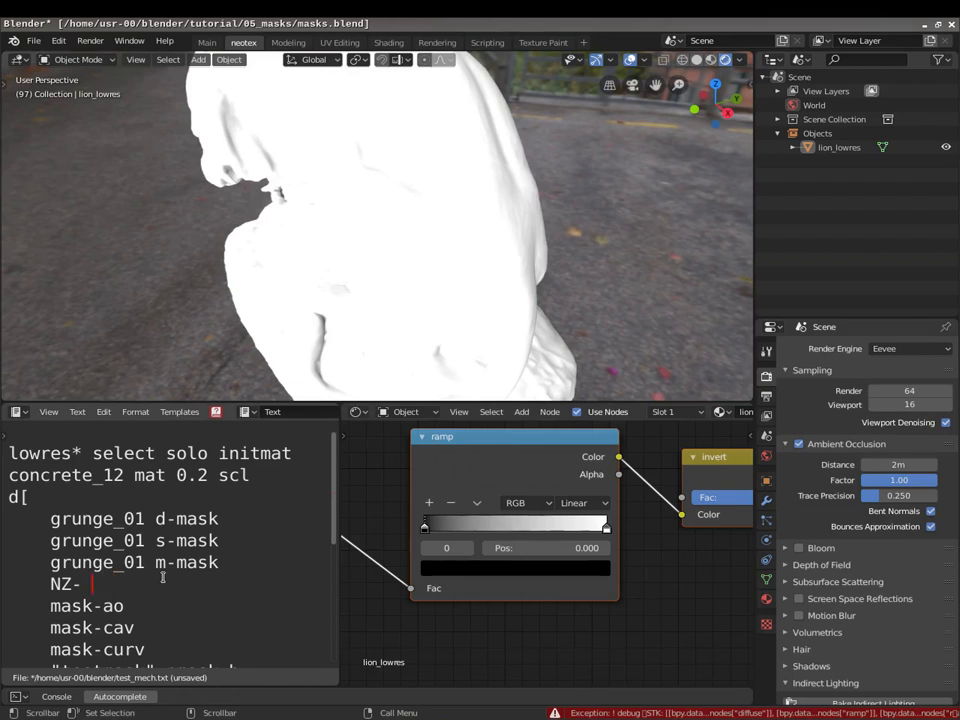
text(NY)
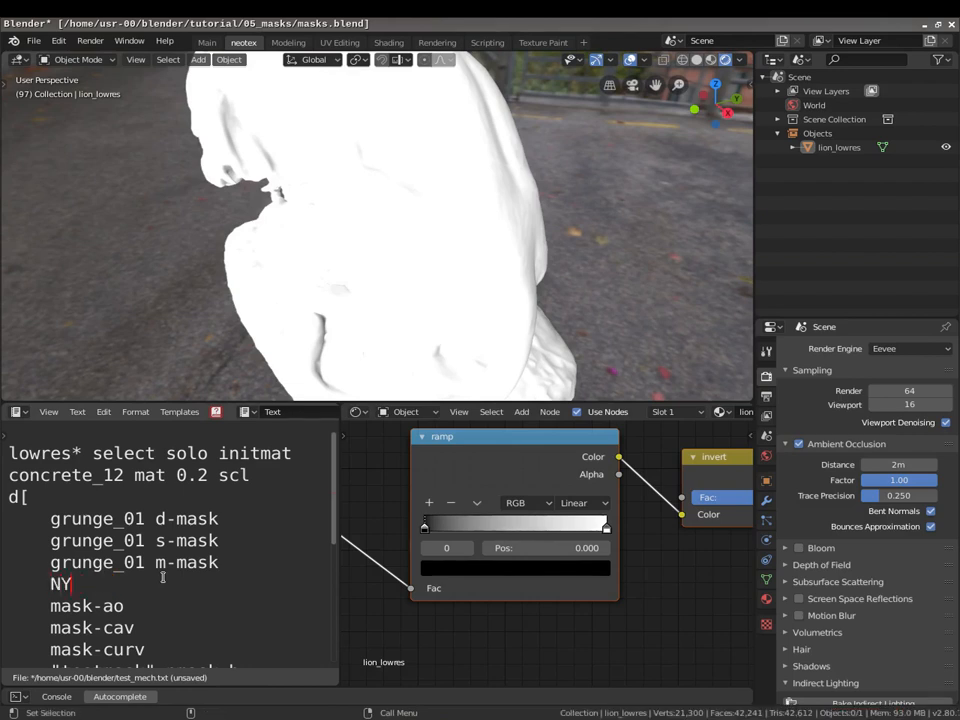
text(+ #O)
key(alt+p)
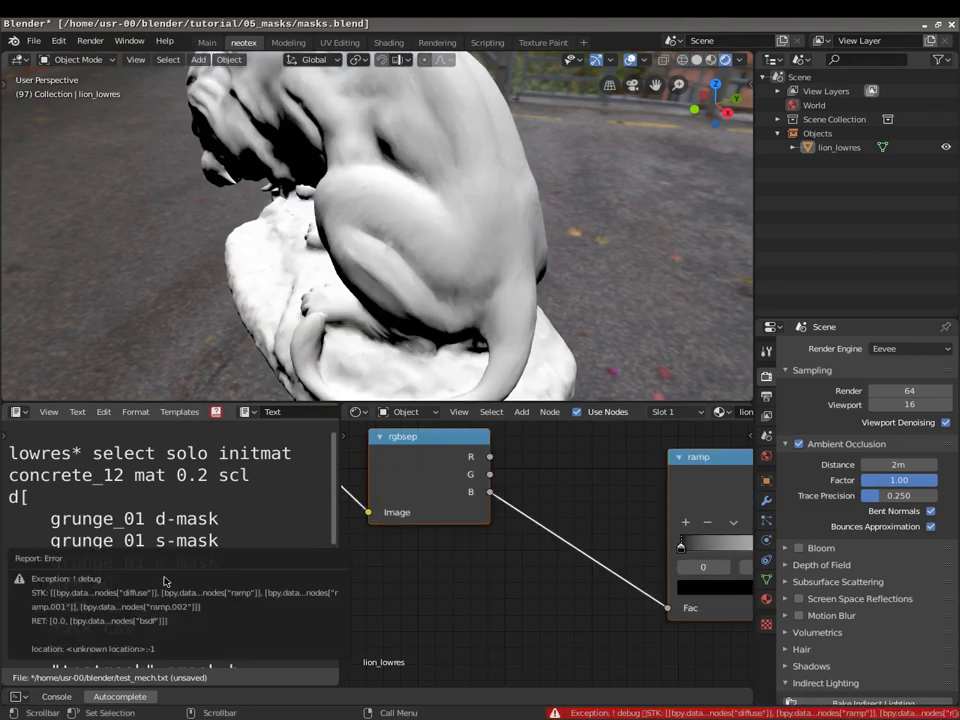
Extend the normal mask line to NY+ 0.5 hi-con #O, run the script and inspect the high-contrast mask around the lion.
scroll(249, 317, down, 1)
middle_drag(310, 185, 560, 205)
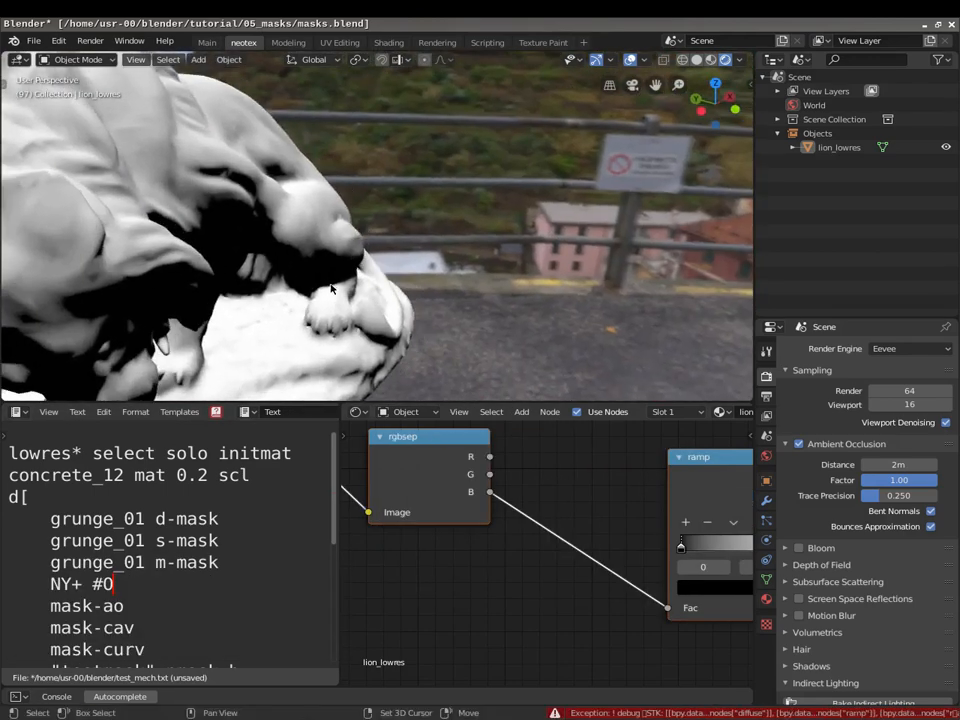
middle_drag(330, 290, 386, 168)
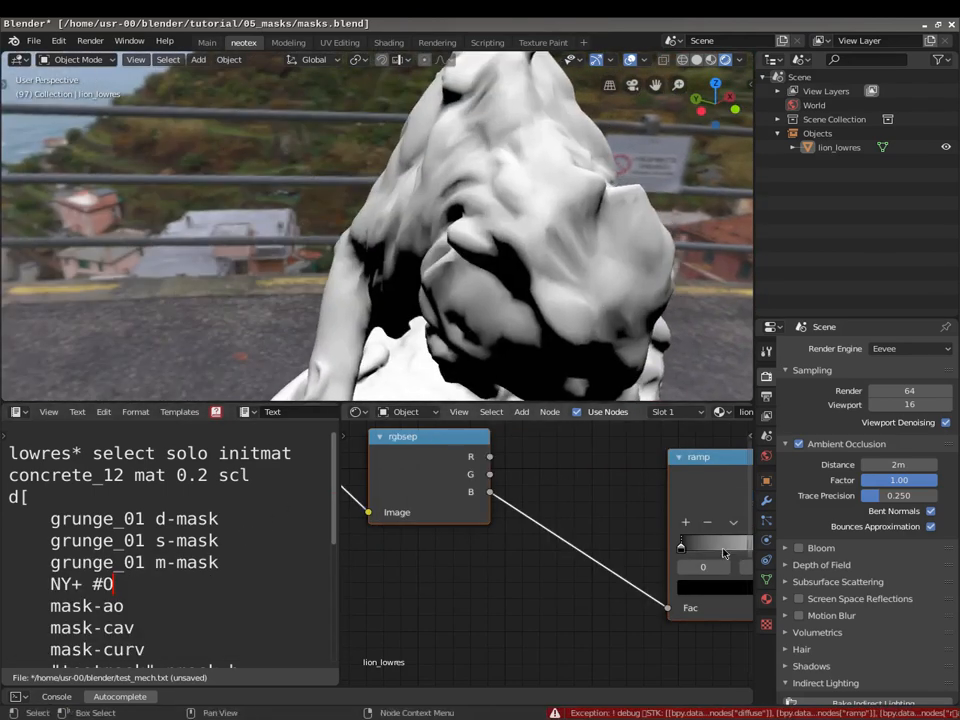
scroll(611, 617, down, 6)
middle_drag(677, 518, 581, 497)
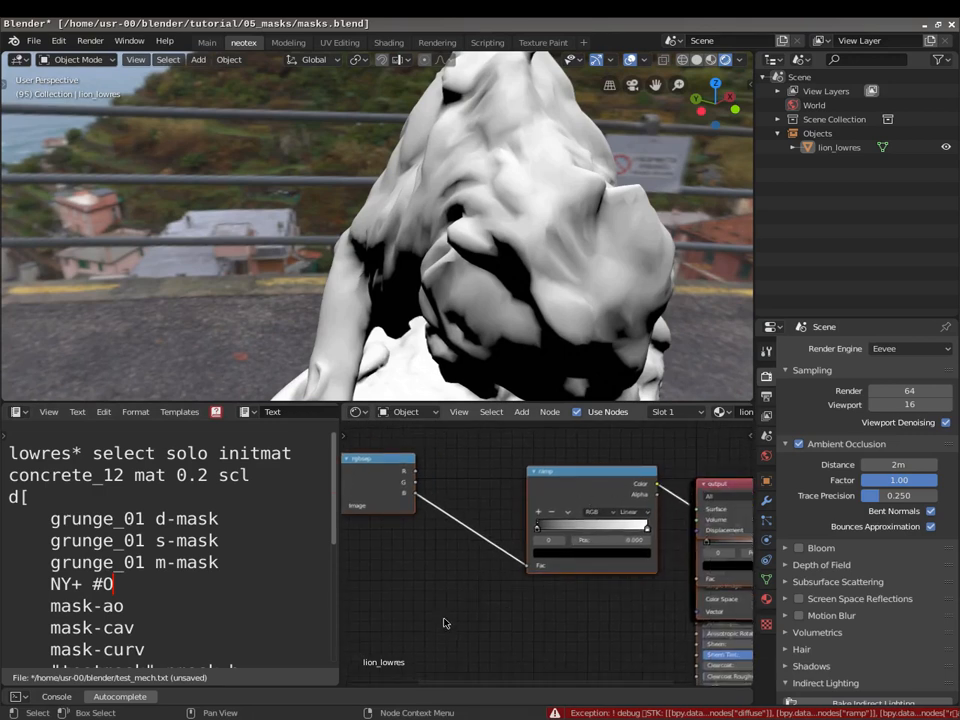
text(0.5 )
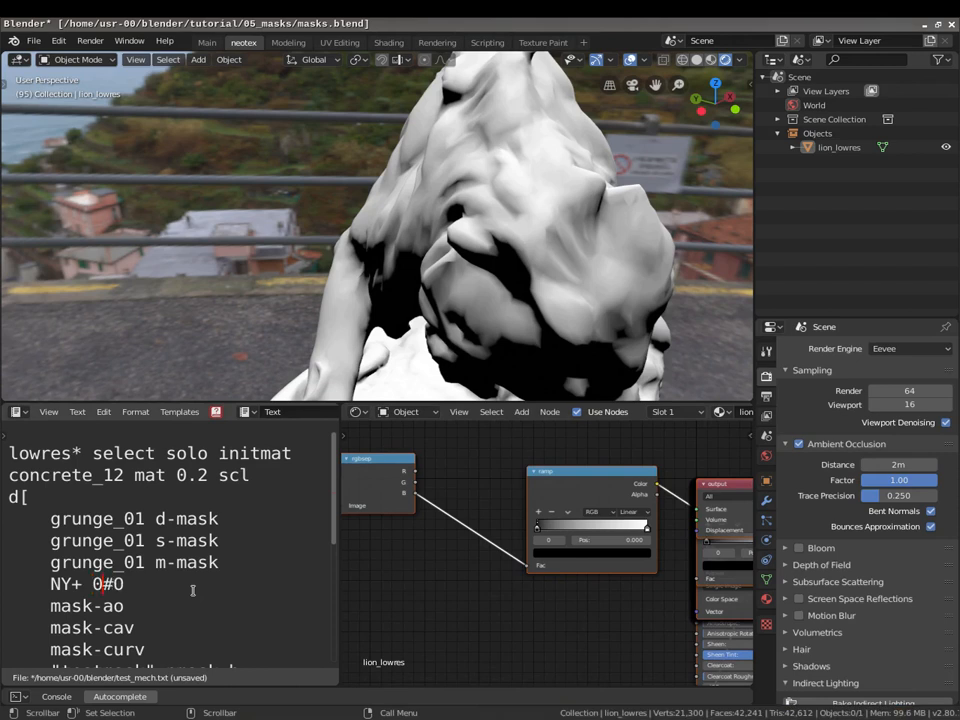
text(hi-con)
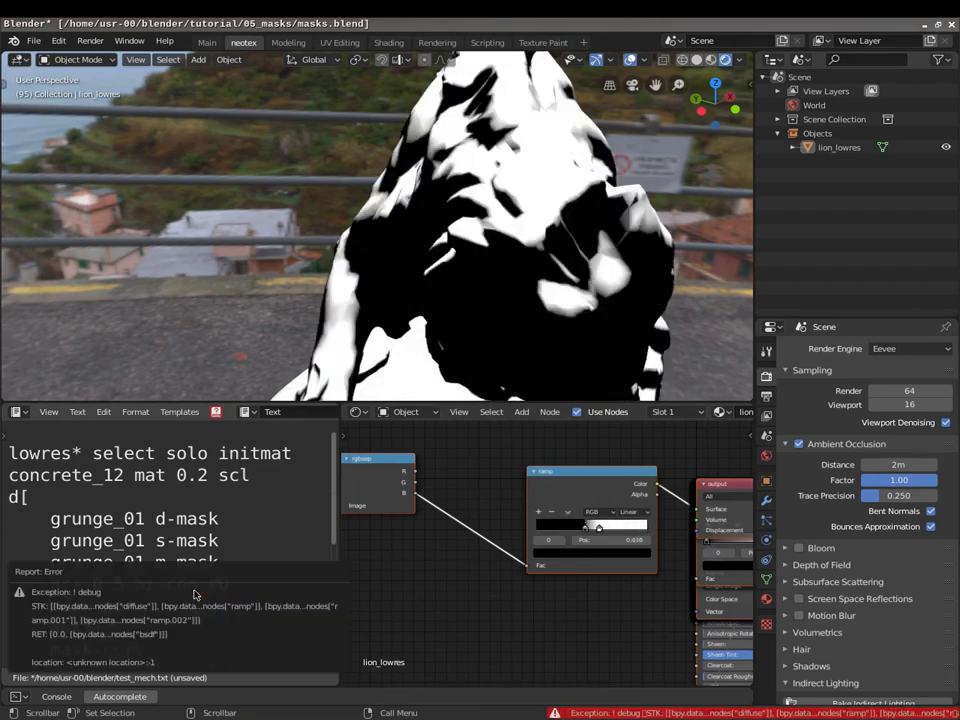
scroll(290, 164, down, 2)
middle_drag(334, 186, 625, 231)
scroll(456, 236, up, 4)
scroll(407, 242, down, 3)
middle_drag(407, 242, 540, 240)
Remove 0.5 hi-con #O from the normal mask line so that only NY+ is left.
key(BackSpace)
key(BackSpace)
key(BackSpace)
key(BackSpace)
key(BackSpace)
key(BackSpace)
key(BackSpace)
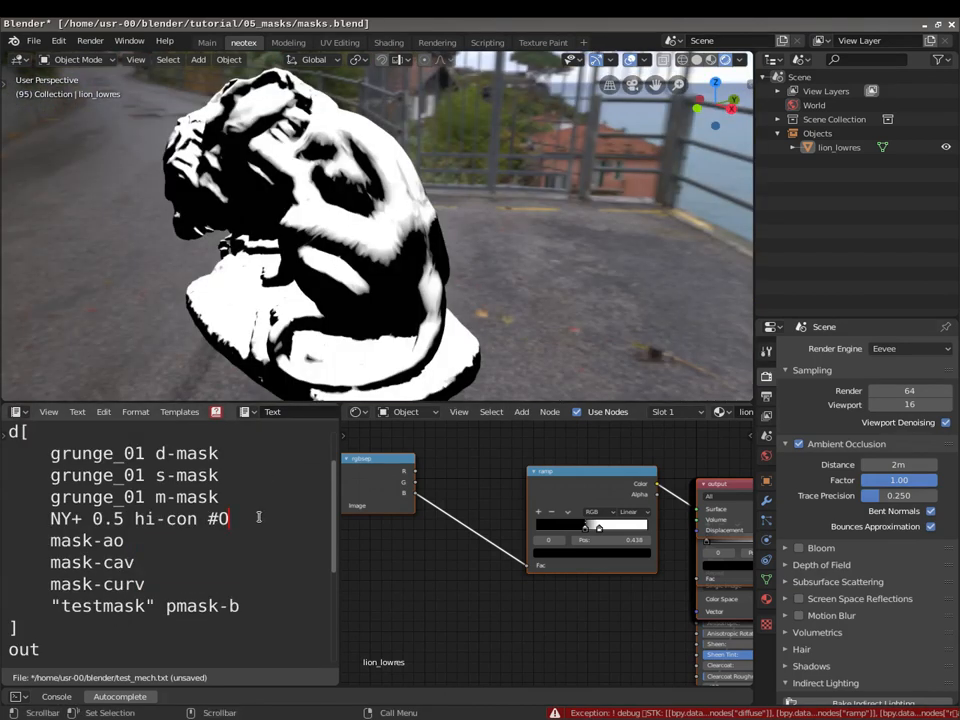
drag(92, 518, 258, 518)
key(BackSpace)
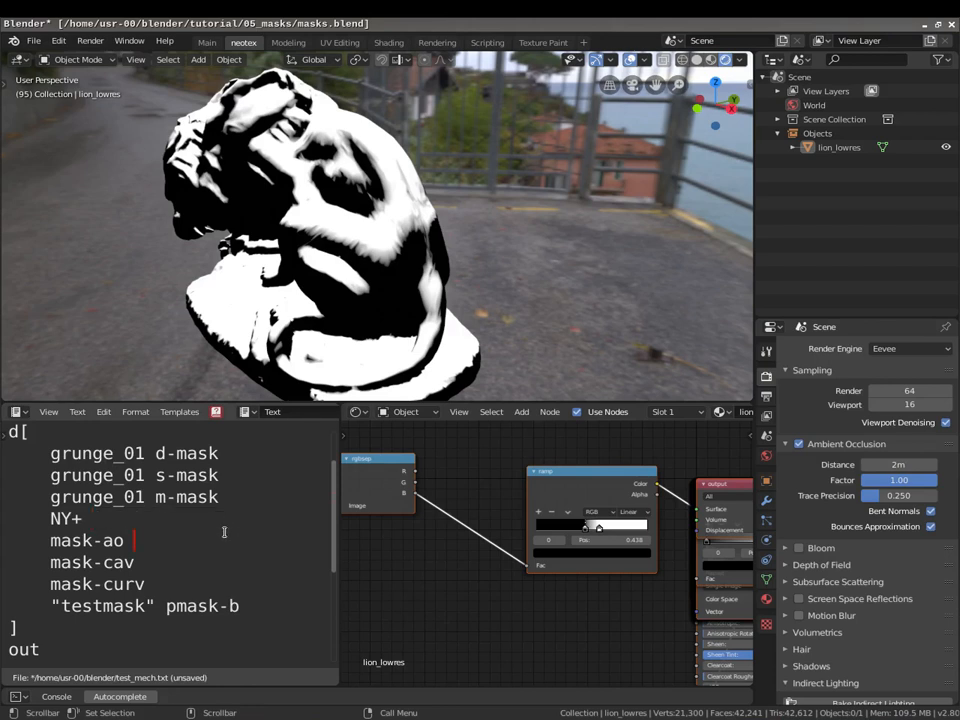
Add the #O marker to the mask-ao line, run the script and inspect the ambient occlusion mask around the lion.
scroll(210, 531, down, 1)
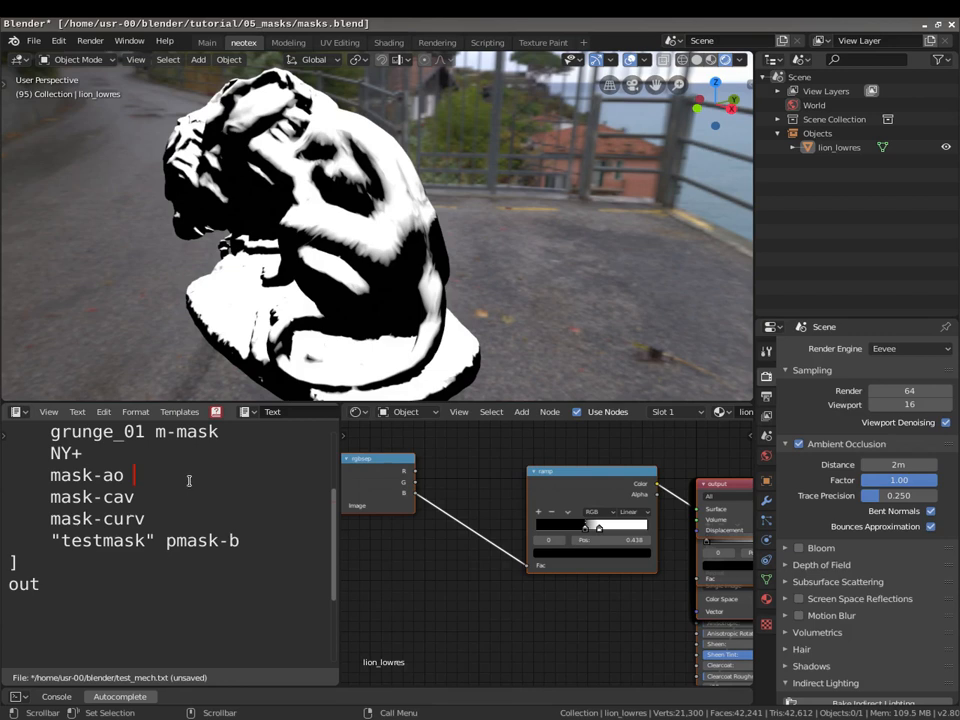
text(#I)
text(0)
key(alt+p)
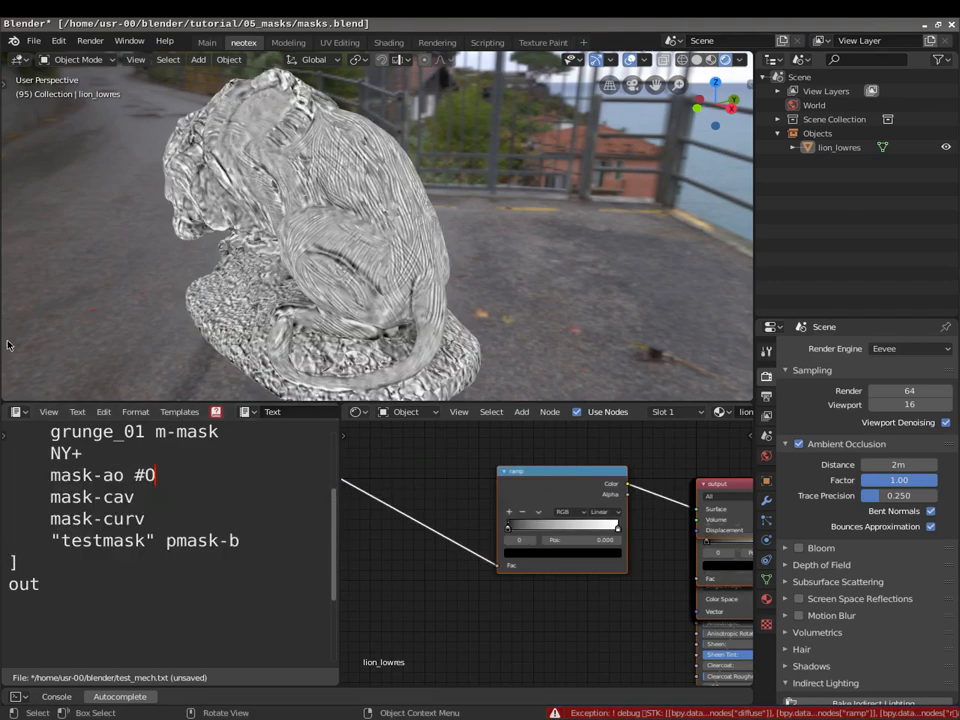
scroll(230, 262, up, 3)
middle_drag(240, 250, 447, 222)
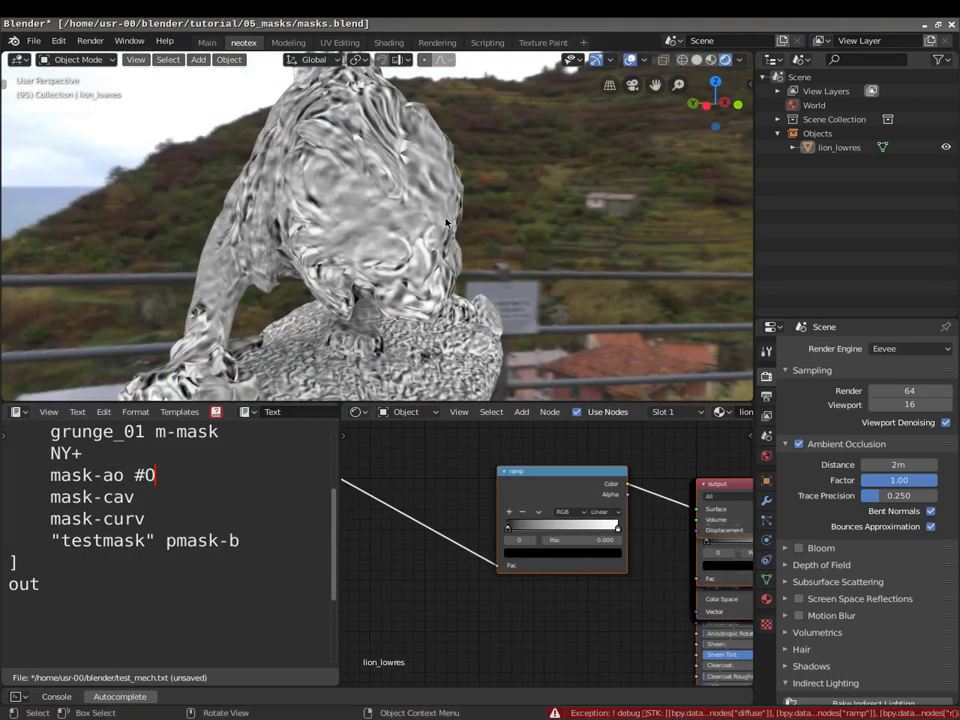
middle_drag(378, 210, 545, 229)
scroll(377, 227, down, 2)
shift+middle_drag(170, 214, 373, 251)
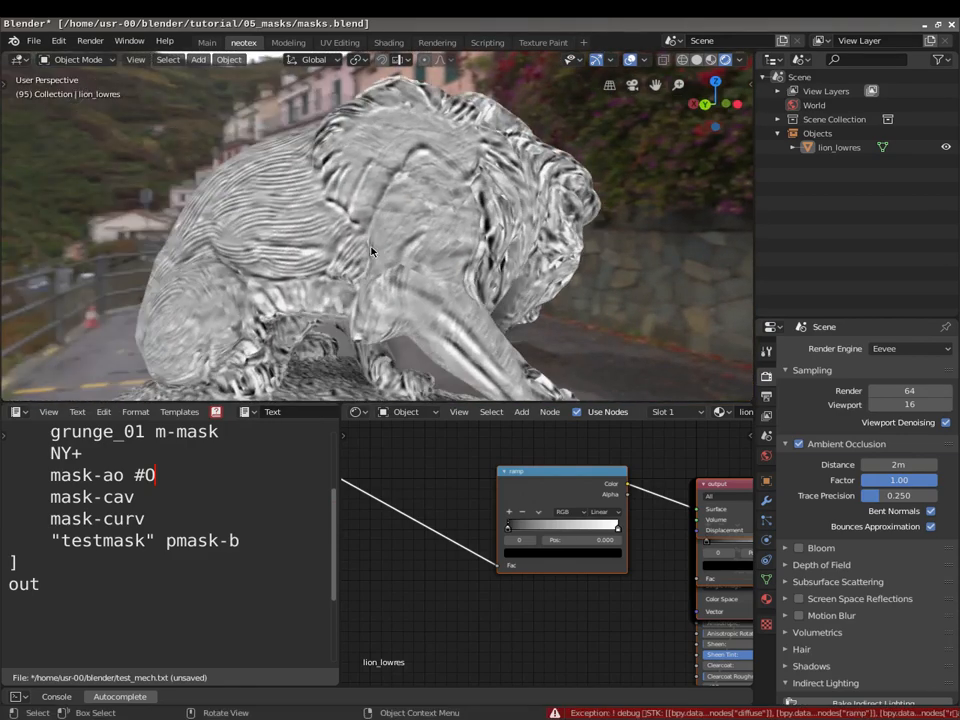
scroll(373, 251, up, 2)
Disconnect the baked occlusion image from the mixrgb node's Color1 input and inspect the lion with only the AO node connected.
middle_drag(432, 466, 635, 494)
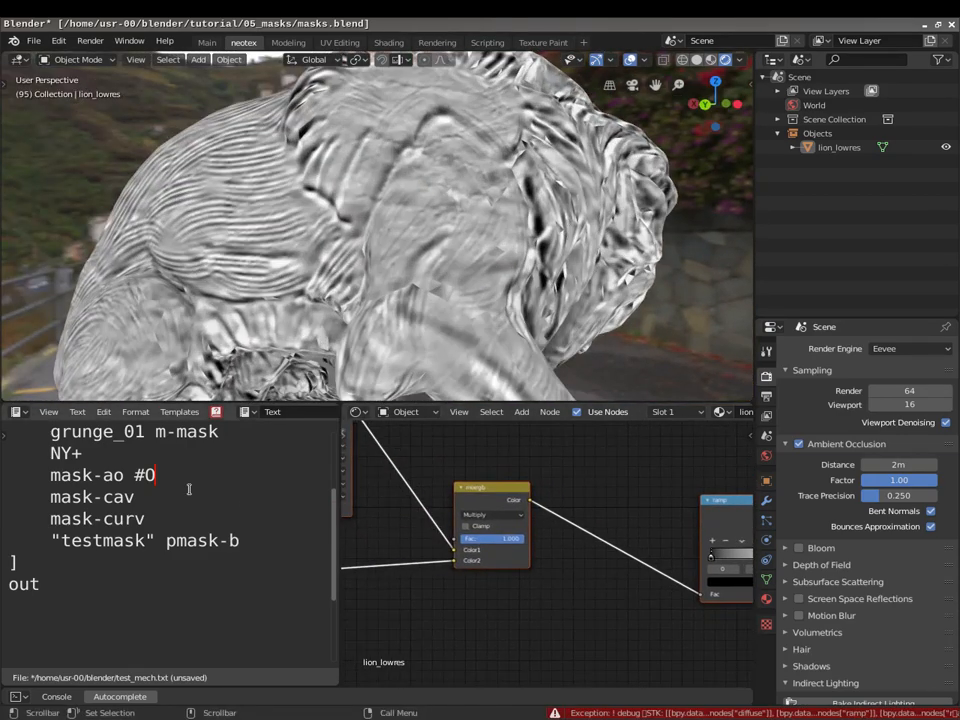
scroll(465, 585, down, 1)
middle_drag(462, 585, 585, 583)
scroll(585, 572, up, 3)
drag(583, 550, 484, 565)
scroll(439, 270, down, 1)
middle_drag(265, 265, 437, 276)
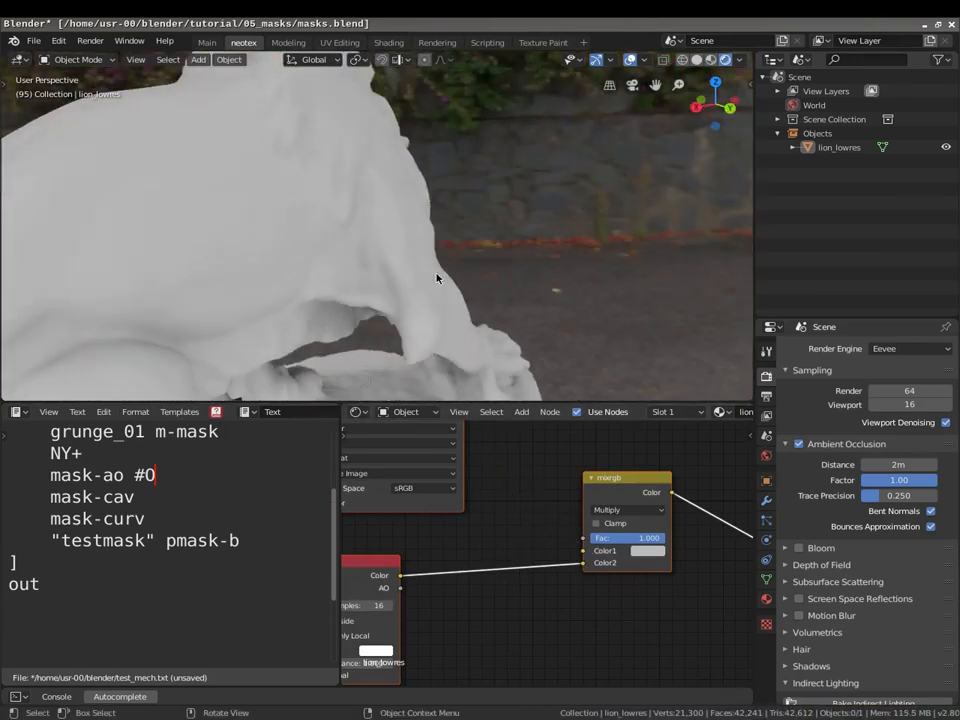
Reconnect the baked occlusion image's Color output to Color1 of the mixrgb node and inspect the combined mask.
middle_drag(465, 472, 475, 540)
drag(474, 450, 593, 618)
scroll(380, 272, down, 4)
middle_drag(490, 225, 150, 180)
scroll(398, 212, up, 4)
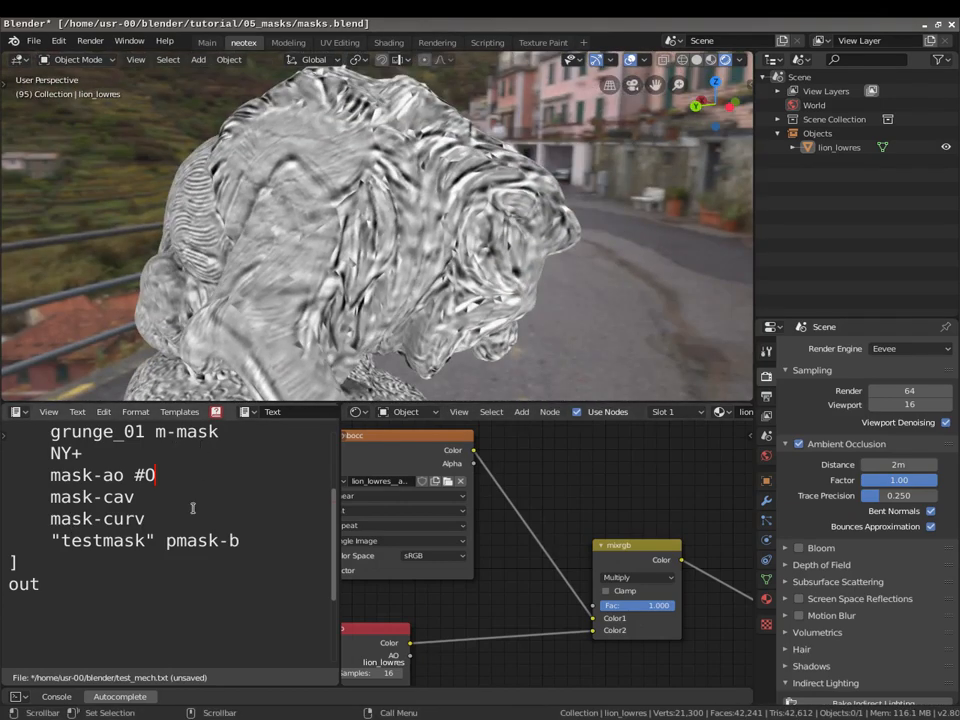
Move the #O marker from mask-ao to mask-cav, run the script and inspect the cavity mask and its ramp node.
key(BackSpace)
key(BackSpace)
key(BackSpace)
text(#0)
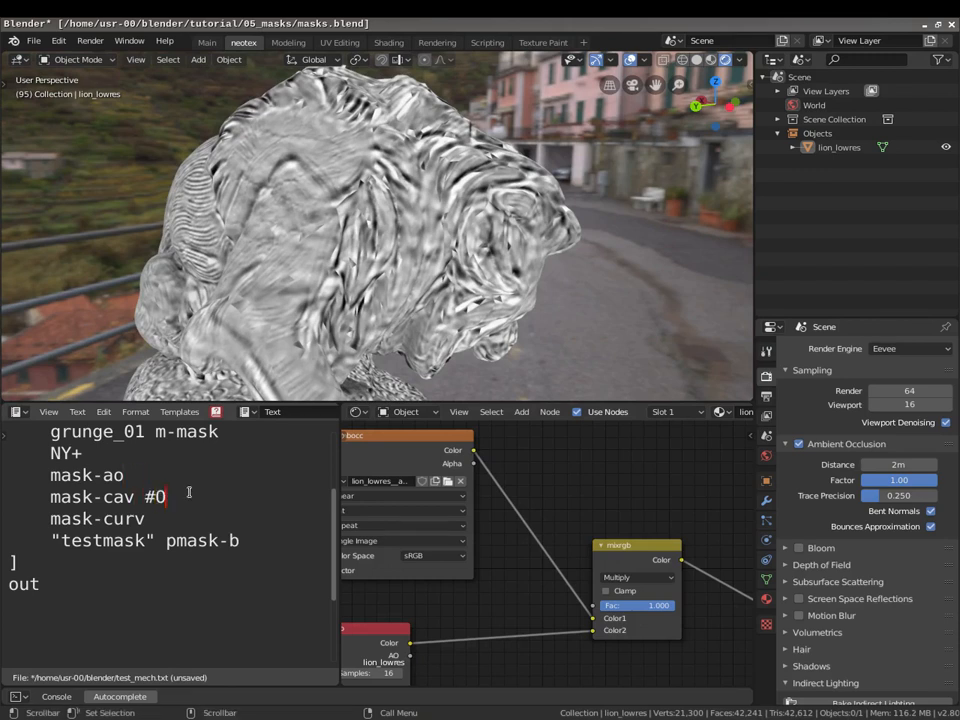
key(alt+p)
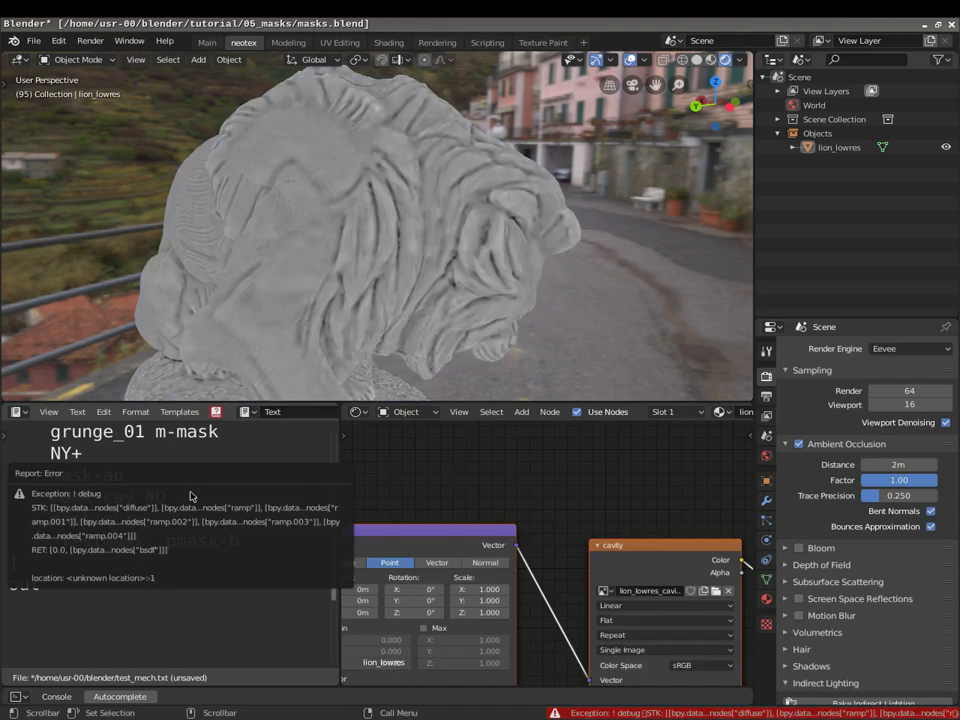
mouse_move(279, 321)
middle_down()
mouse_move(370, 295)
mouse_move(193, 280)
mouse_move(444, 229)
mouse_move(559, 229)
mouse_move(346, 254)
mouse_move(451, 130)
mouse_move(353, 158)
middle_up()
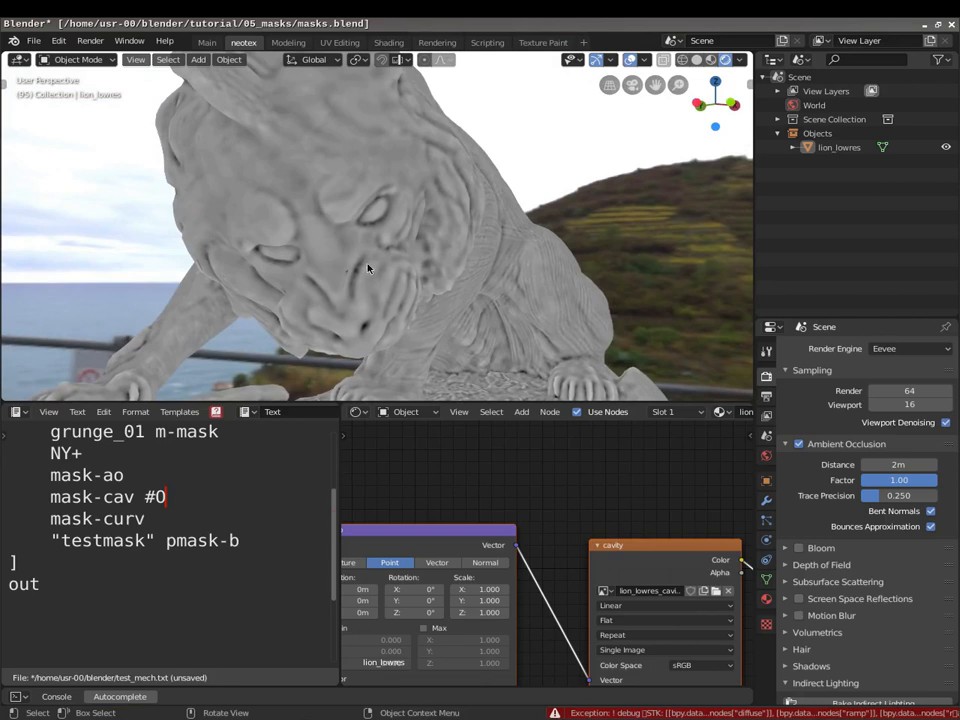
scroll(441, 469, down, 4)
middle_drag(436, 535, 370, 522)
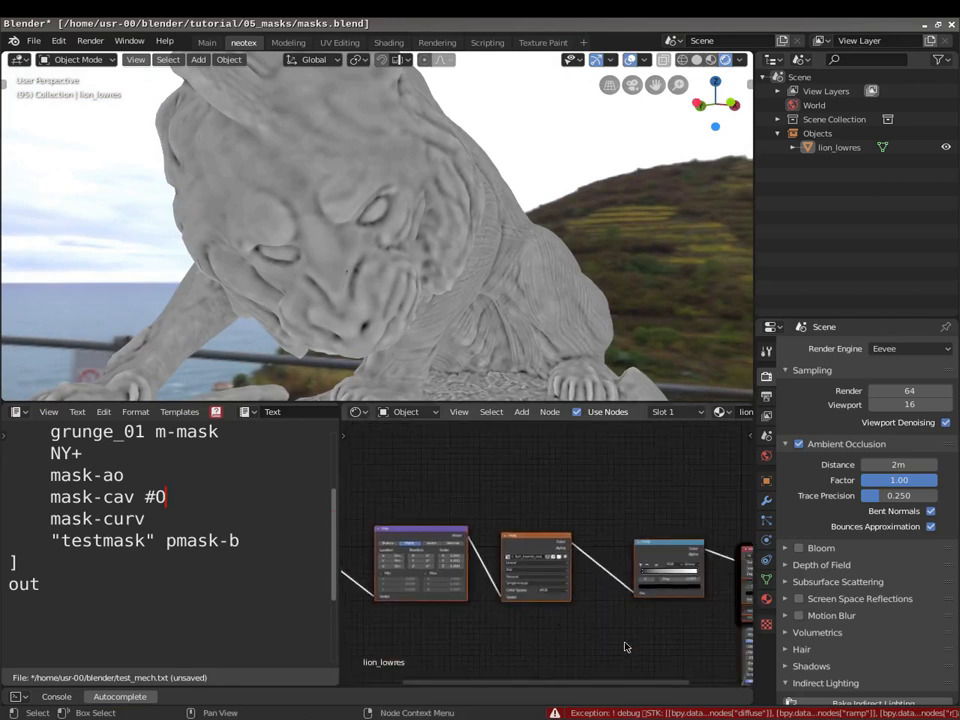
middle_drag(626, 647, 523, 621)
scroll(486, 589, up, 2)
scroll(566, 583, up, 7)
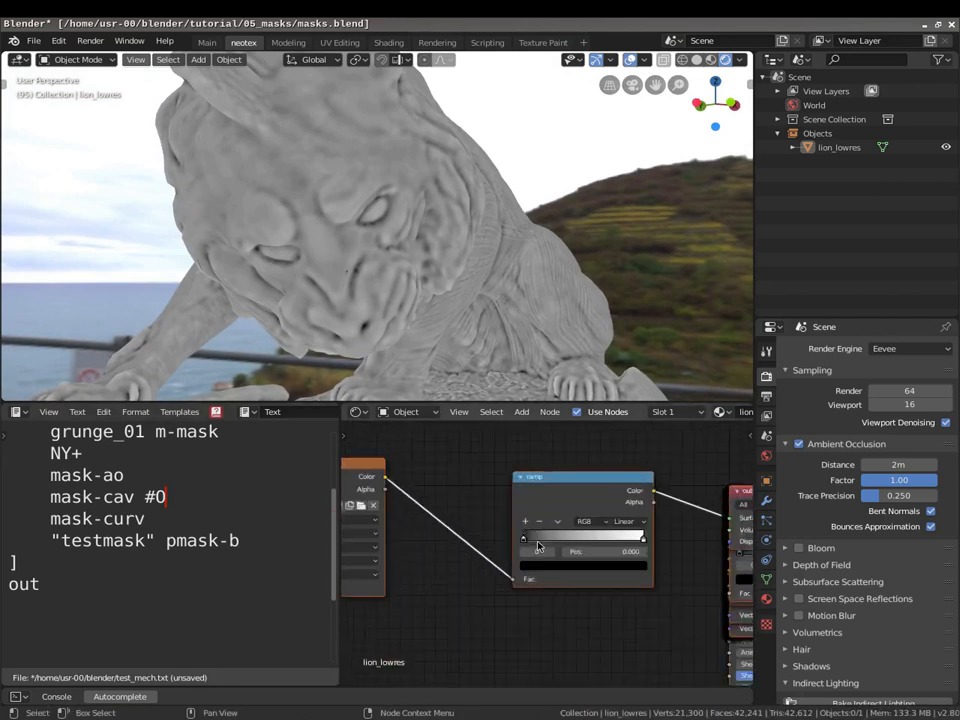
Move the #O marker from mask-cav to mask-curv, run the script and inspect the curvature mask.
click(182, 519)
key(BackSpace)
key(BackSpace)
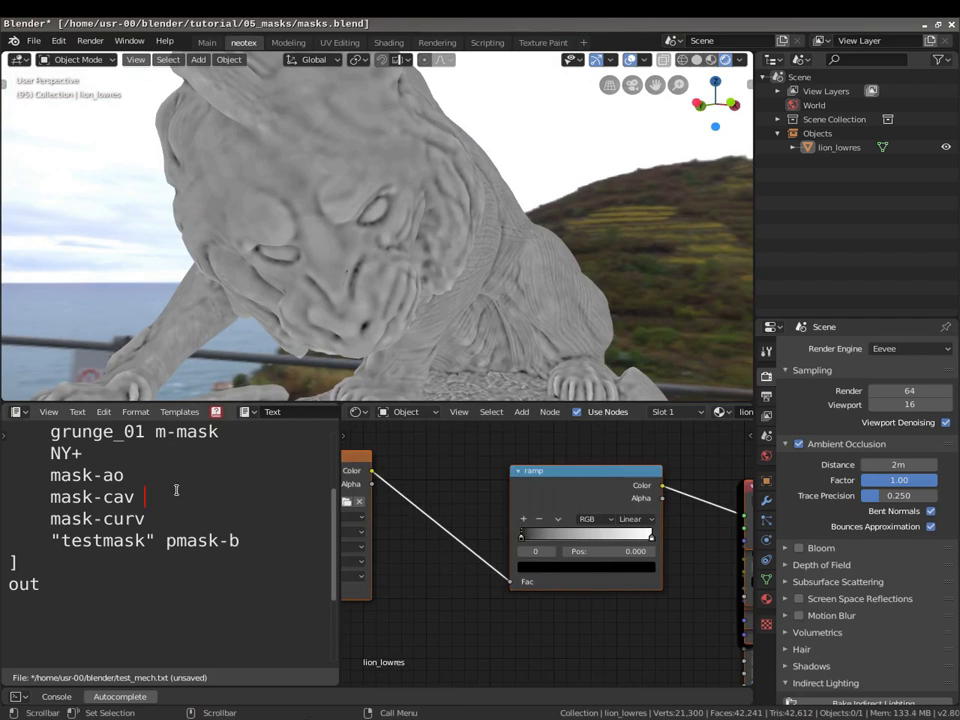
click(175, 515)
text(#0)
key(alt+p)
middle_drag(278, 232, 460, 240)
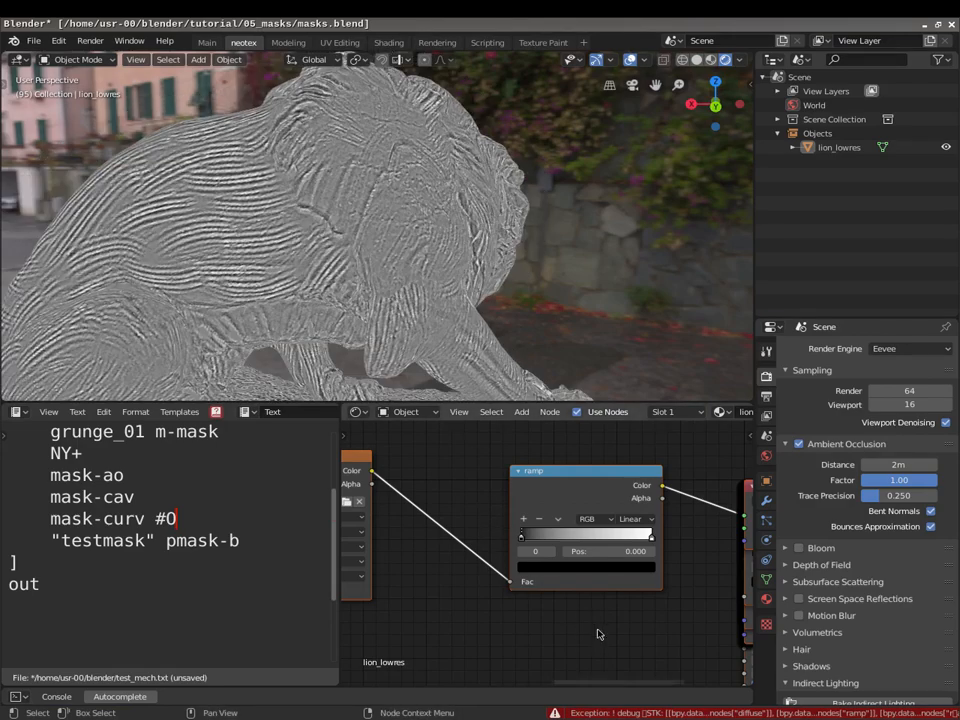
Sharpen the curvature mask in the ramp node by moving the black stop to about 0.395 and the white stop inward.
middle_drag(533, 553, 505, 540)
scroll(505, 540, up, 3)
drag(478, 517, 544, 517)
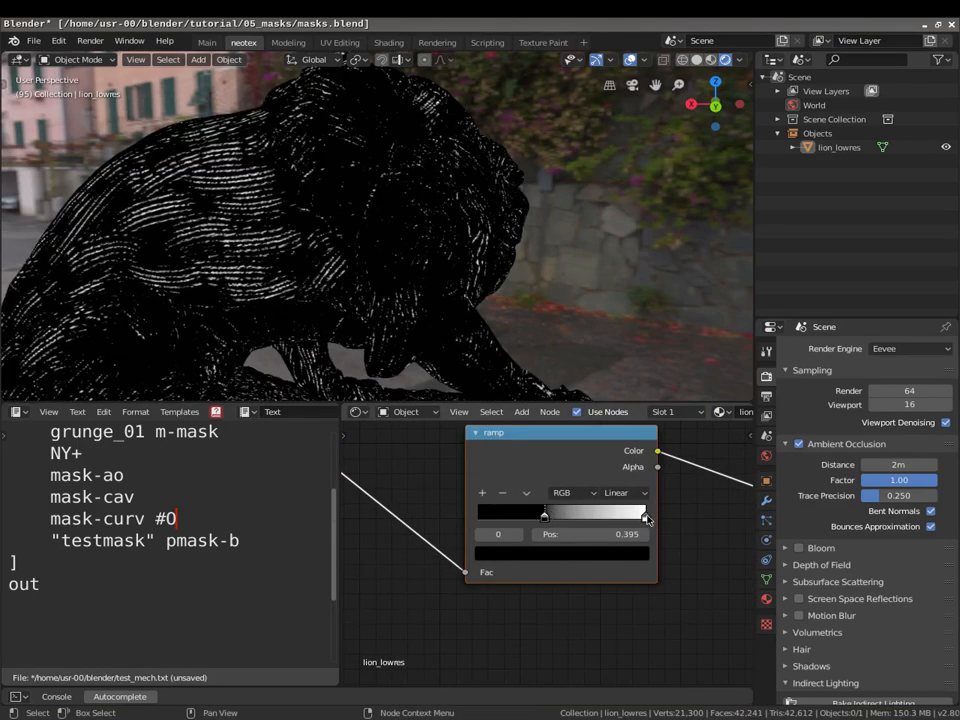
drag(646, 519, 573, 517)
Extend the curvature line to mask-curv 0.45 mid-con #O, run the script and inspect the mask.
key(BackSpace)
key(BackSpace)
text(0.45 mid-con #0)
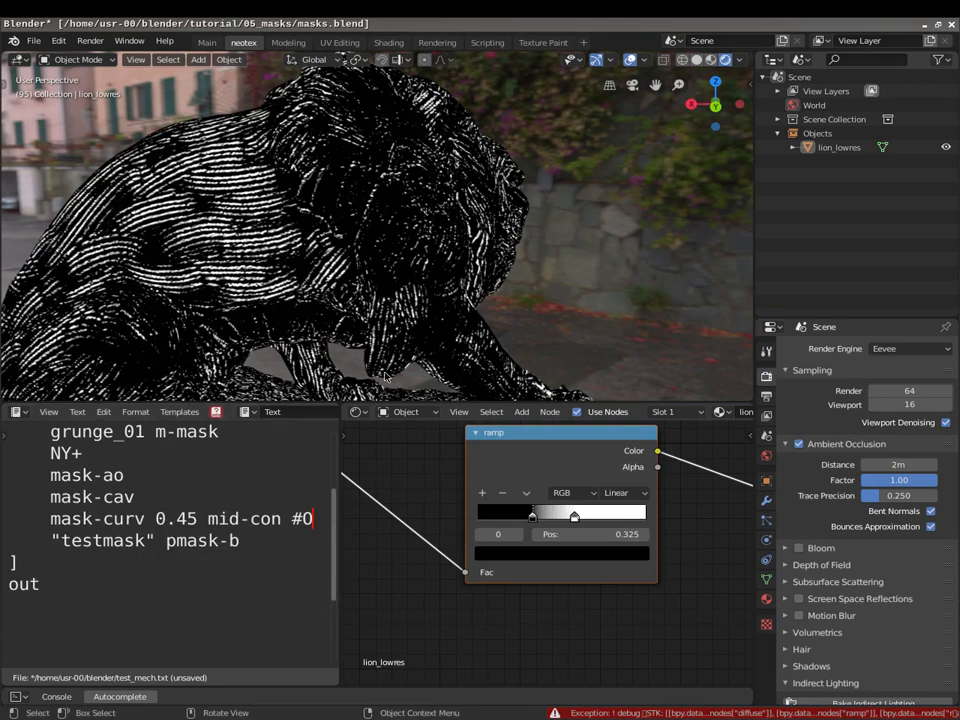
scroll(551, 556, up, 2)
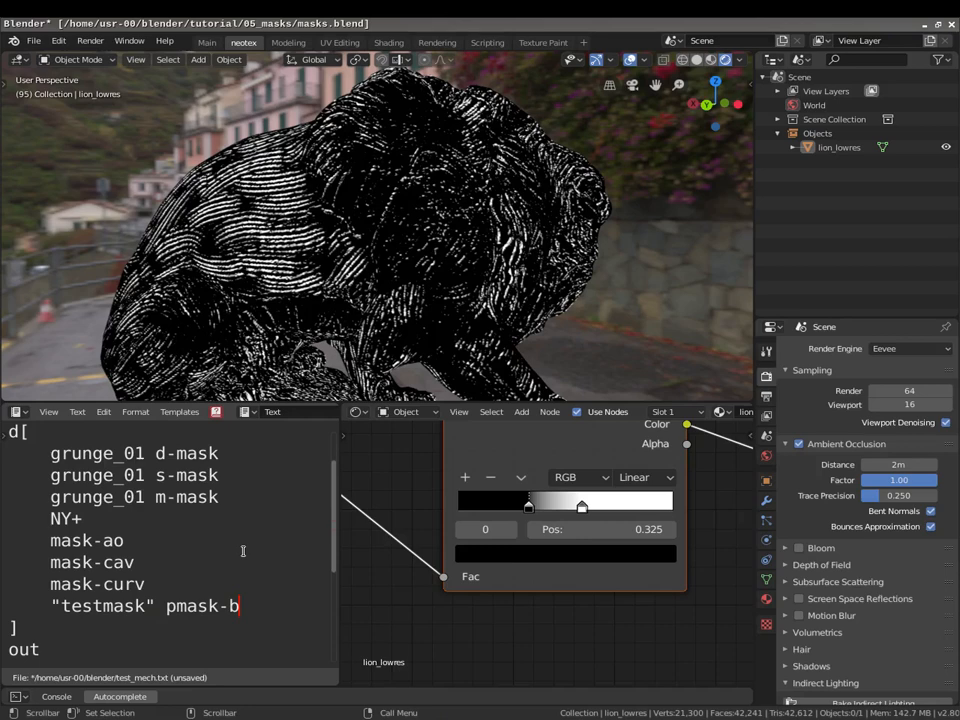
Add the #O marker to the "testmask" pmask-b line, run the script and inspect the paint mask on the lion.
text(#0)
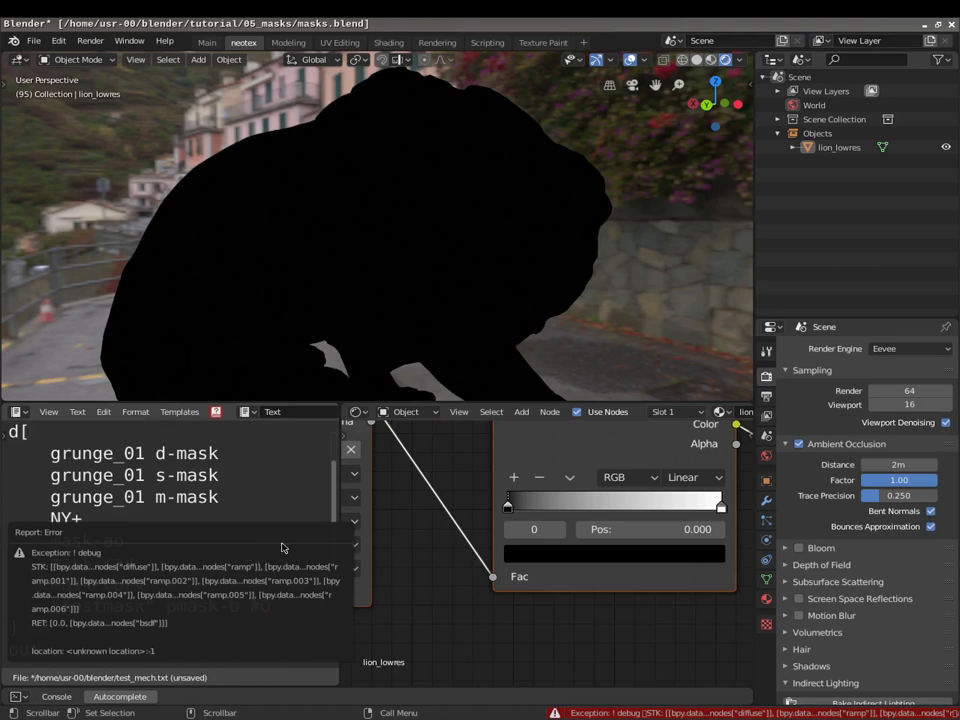
scroll(242, 585, up, 1)
scroll(242, 585, down, 3)
scroll(249, 566, up, 2)
scroll(260, 565, down, 1)
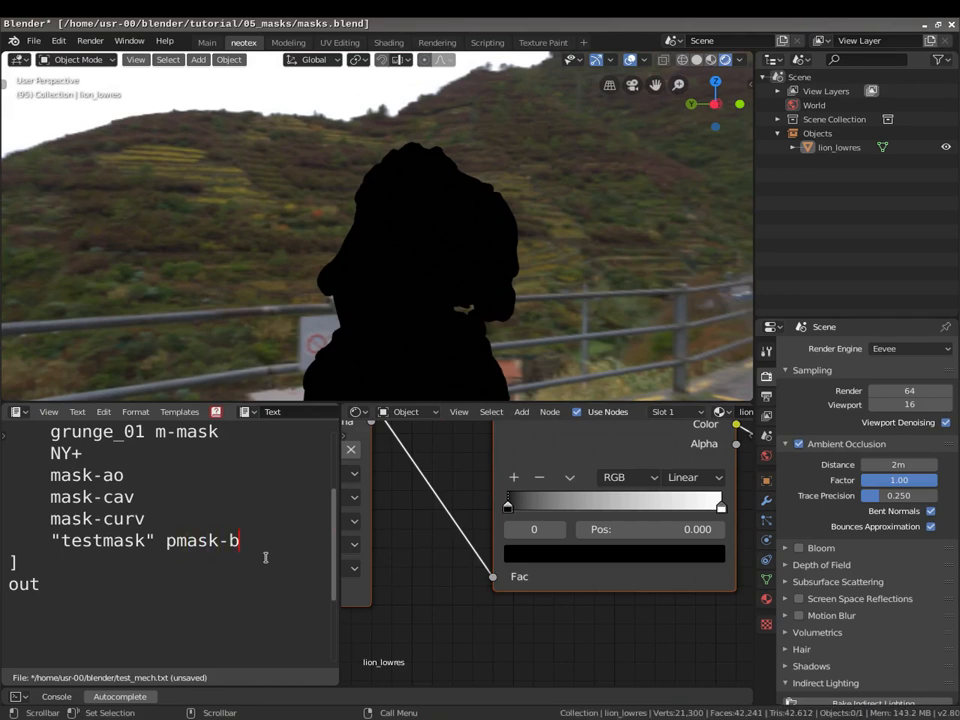
Add the line "testmaskw" pmask-w #O below the "testmask" line and run the script.
key(Return)
text("")
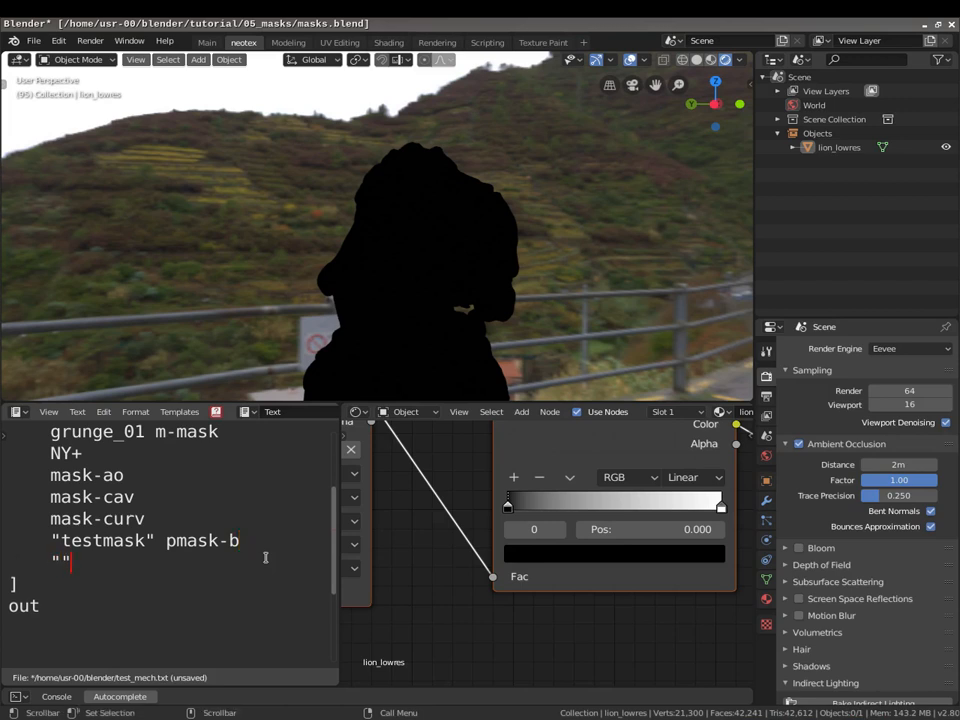
text(te)
text(st)
text(mask)
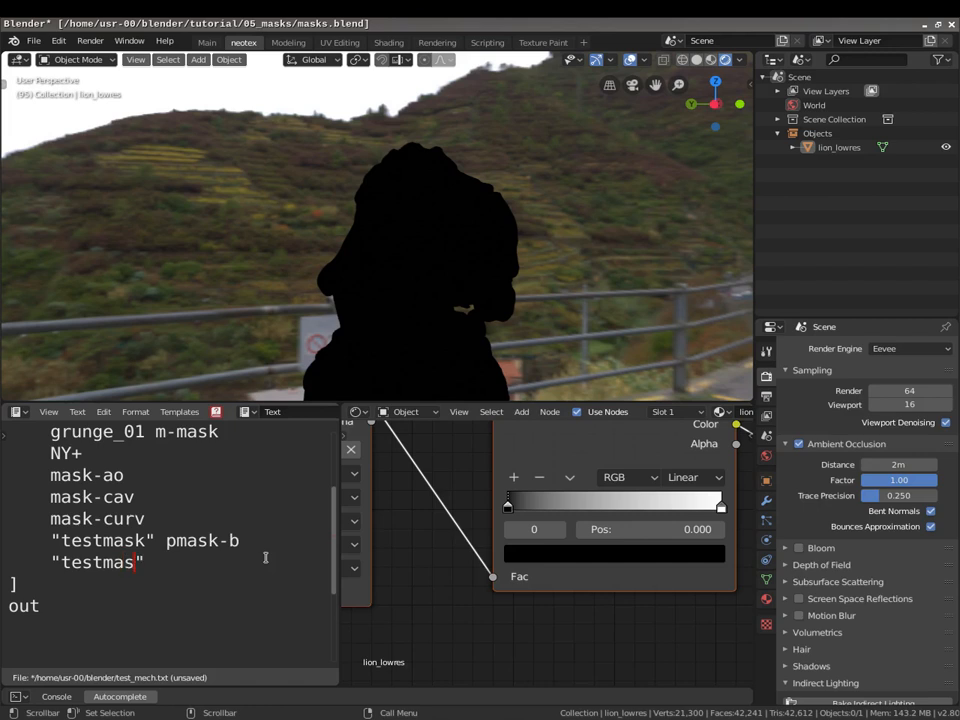
text(w" pmask)
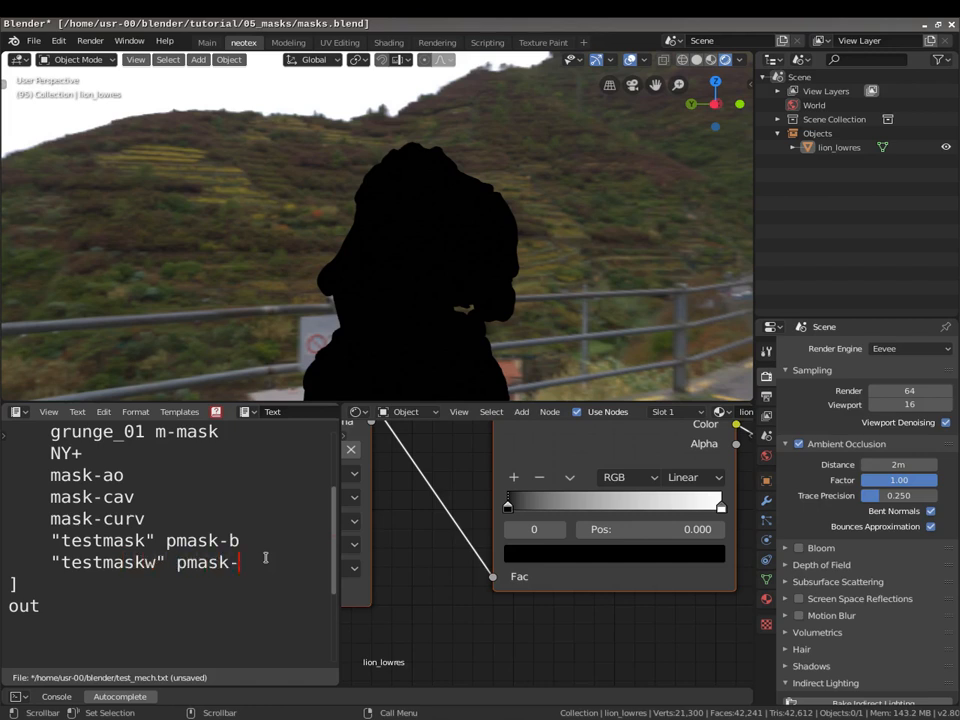
text(-w #0)
Add the line "testmask0" pmask-0 #O below the "testmaskw" line.
key(Return)
text("tex)
text(t)
text(nm)
key(BackSpace)
key(BackSpace)
text(mask0)
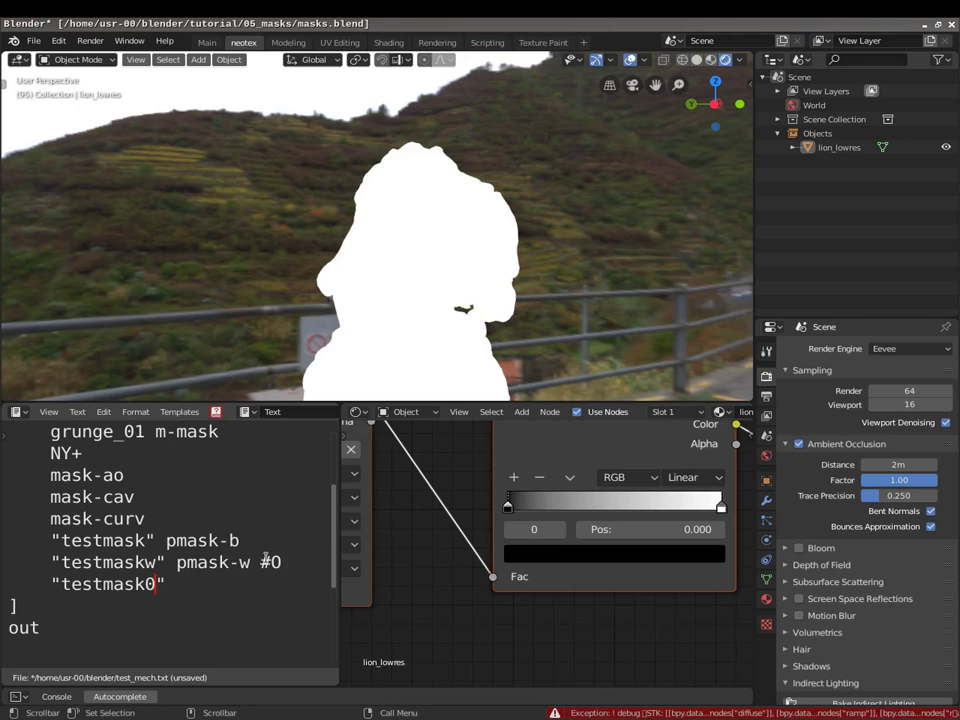
key(Right)
key(Right)
key(Right)
key(Right)
key(Right)
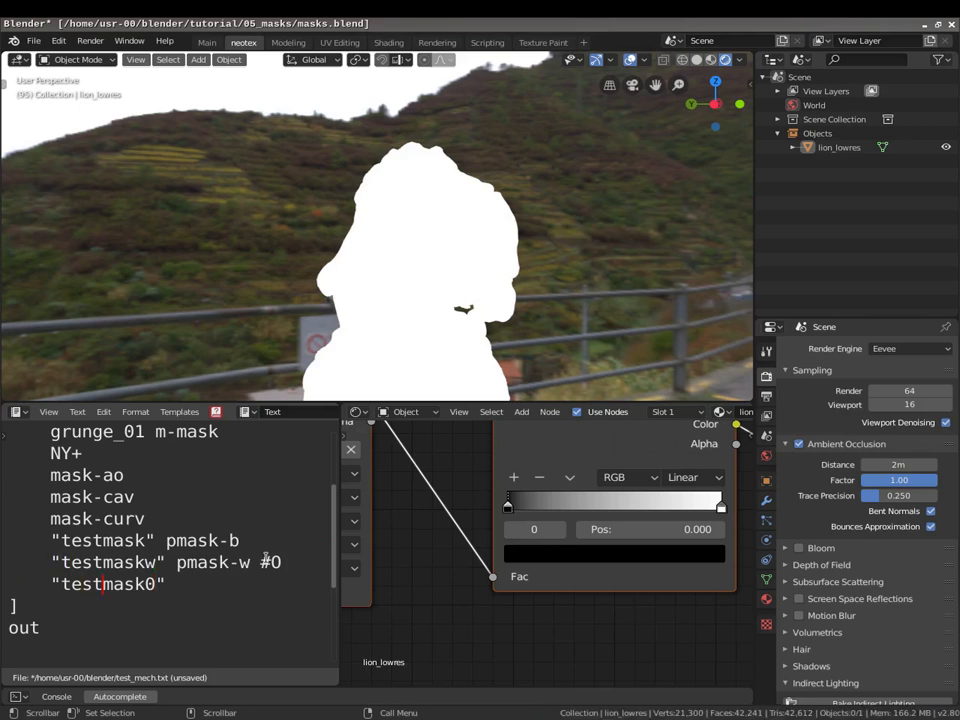
text(ask-0 )
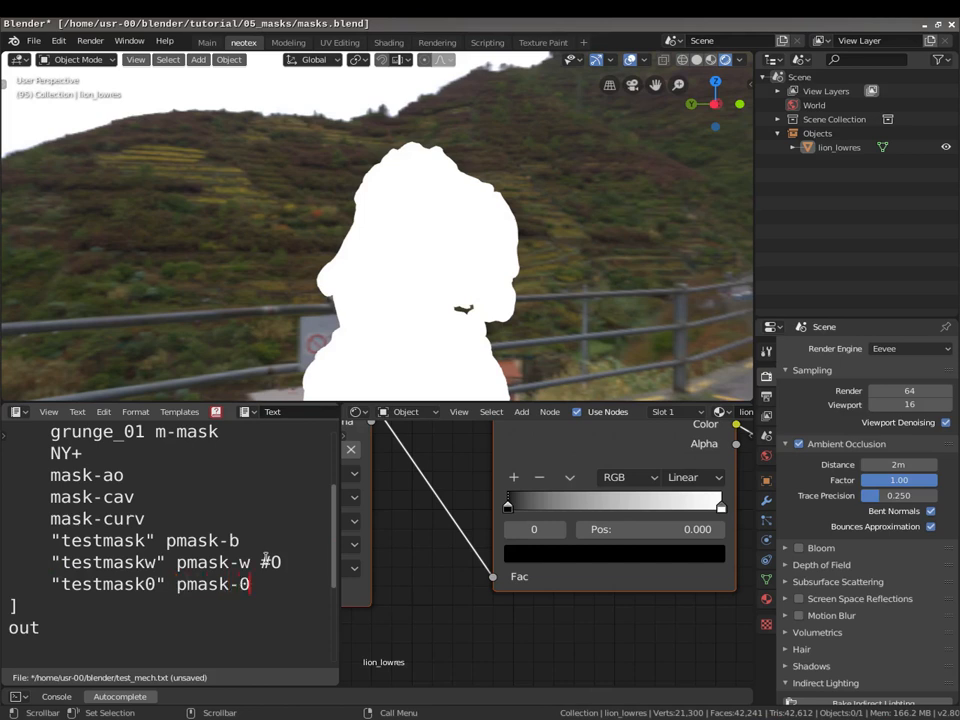
text(#0)
Remove the #O marker from the "testmaskw" line, run the script and inspect the "testmask0" paint mask on the lion.
click(265, 558)
key(Delete)
key(Delete)
key(alt+p)
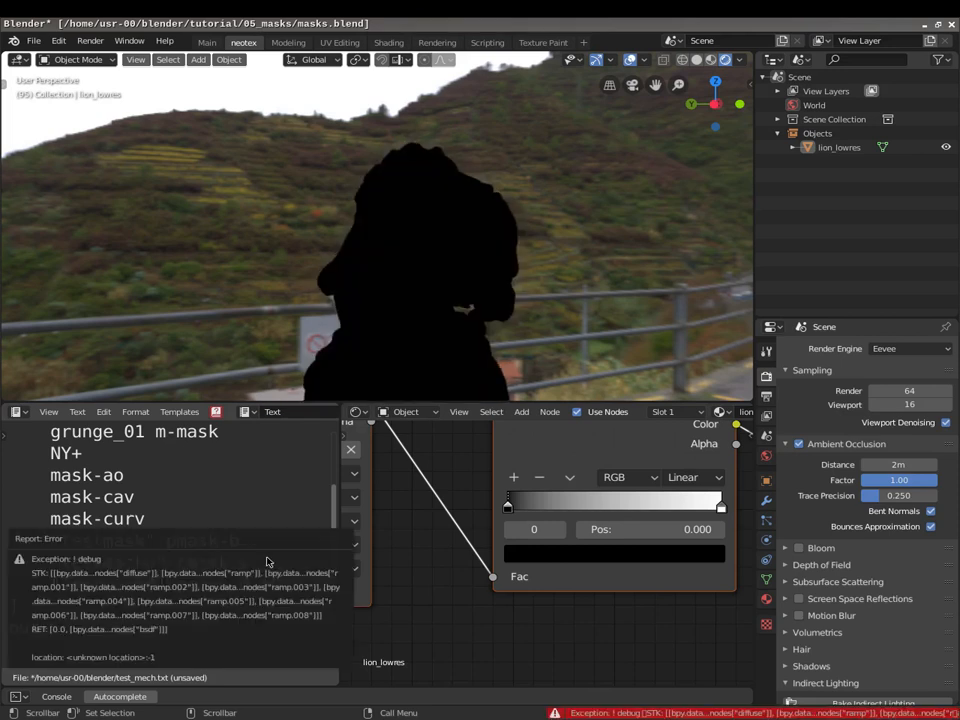
key(Escape)
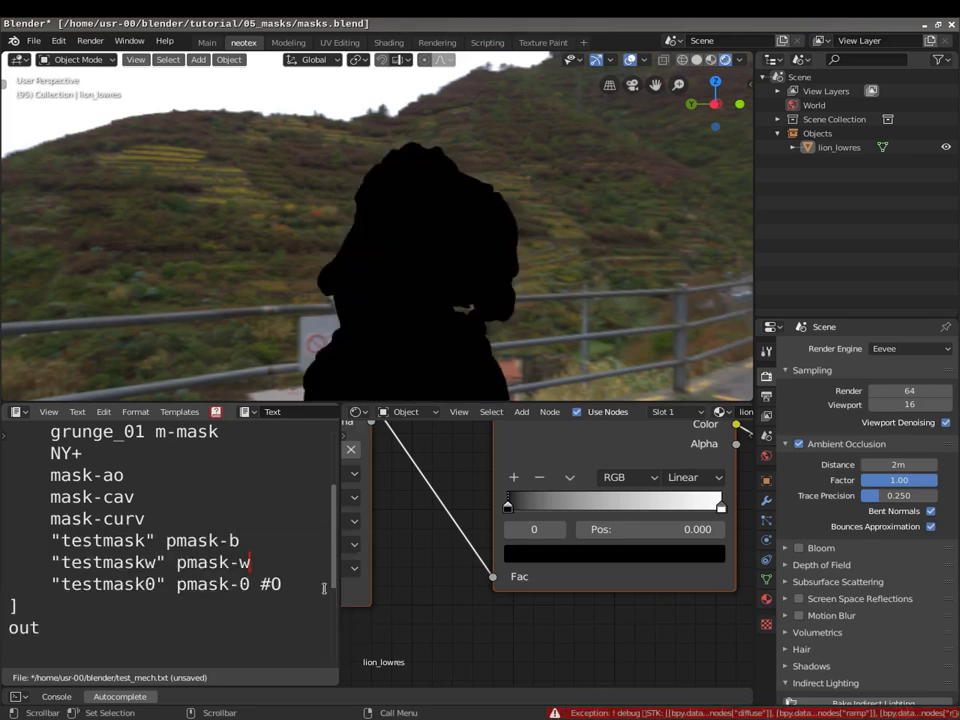
middle_drag(395, 300, 444, 255)
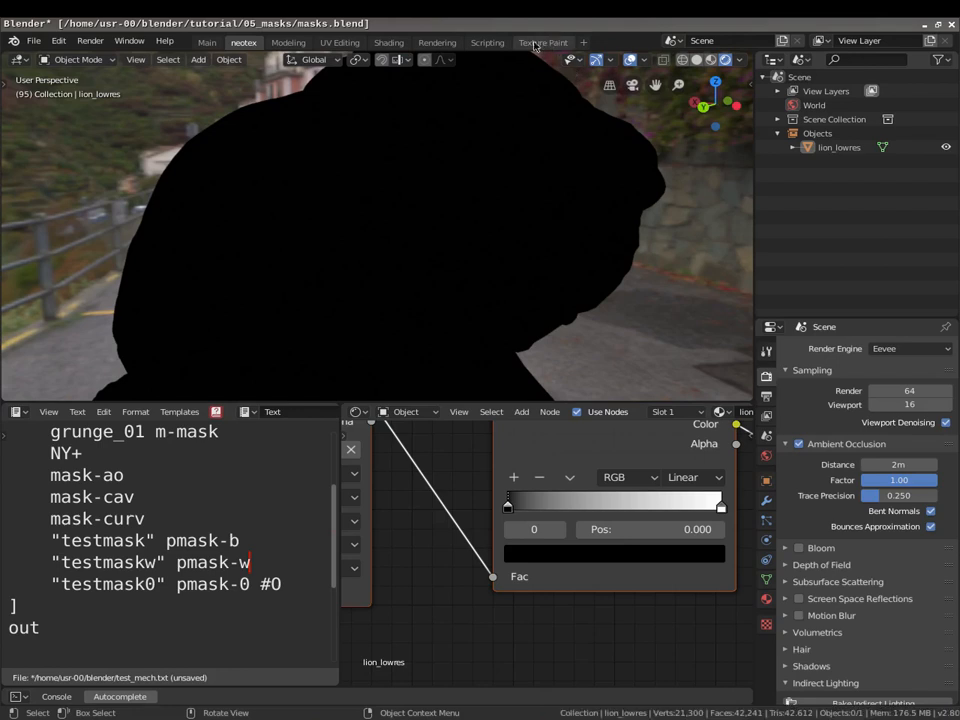
Move the #O marker from the "testmask0" line to the "testmaskw" pmask-w line and run the script.
scroll(435, 634, down, 3)
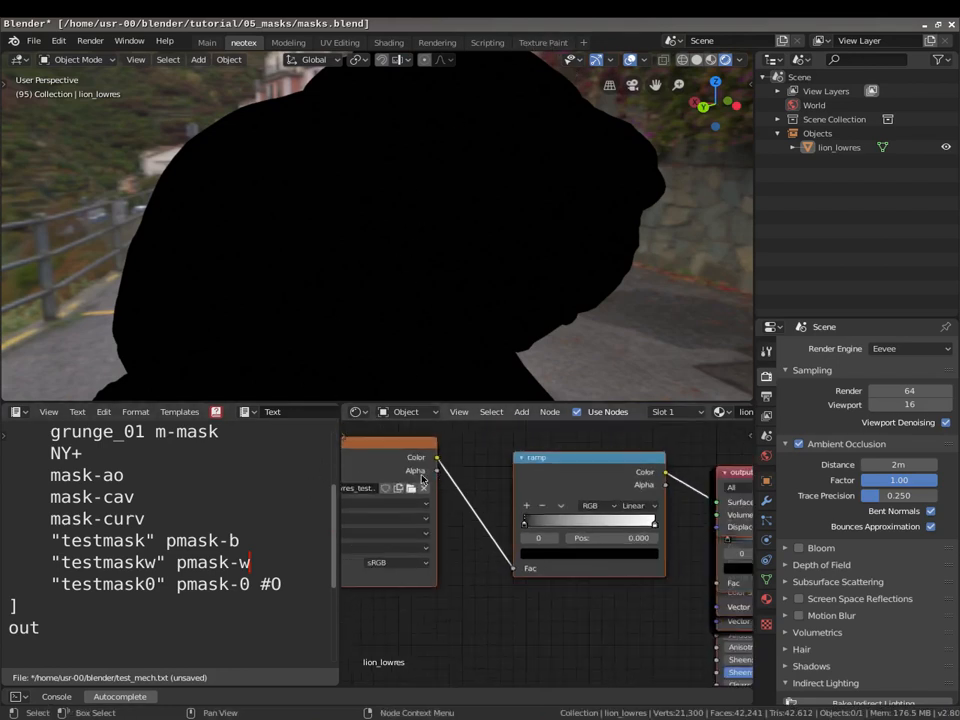
text(#O)
key(BackSpace)
text(0)
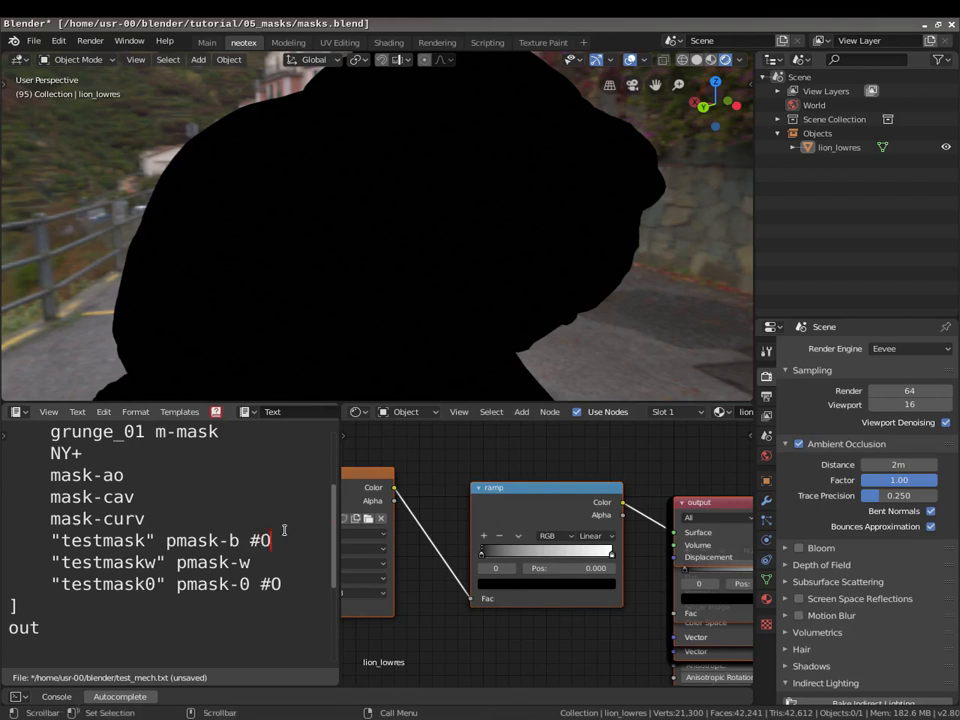
text( #0)
key(Down)
key(BackSpace)
key(BackSpace)
key(alt+p)
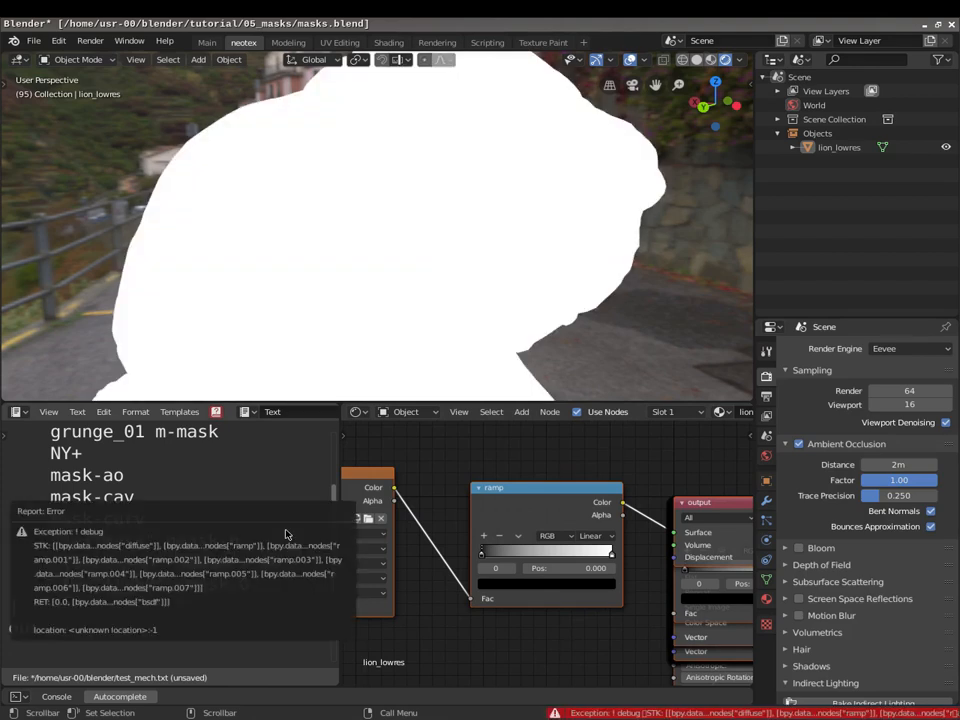
Select the lion and its testmaskw image node, and switch to the Texture Paint workspace.
scroll(611, 640, down, 3)
middle_drag(565, 641, 590, 642)
scroll(506, 546, up, 3)
middle_drag(562, 526, 729, 515)
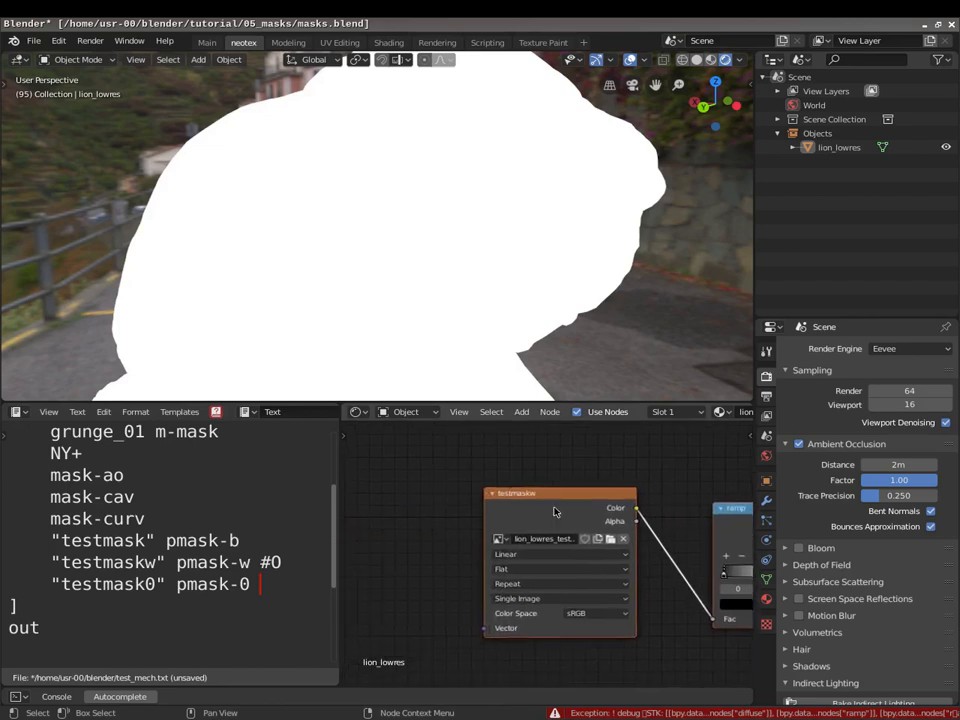
click(441, 272)
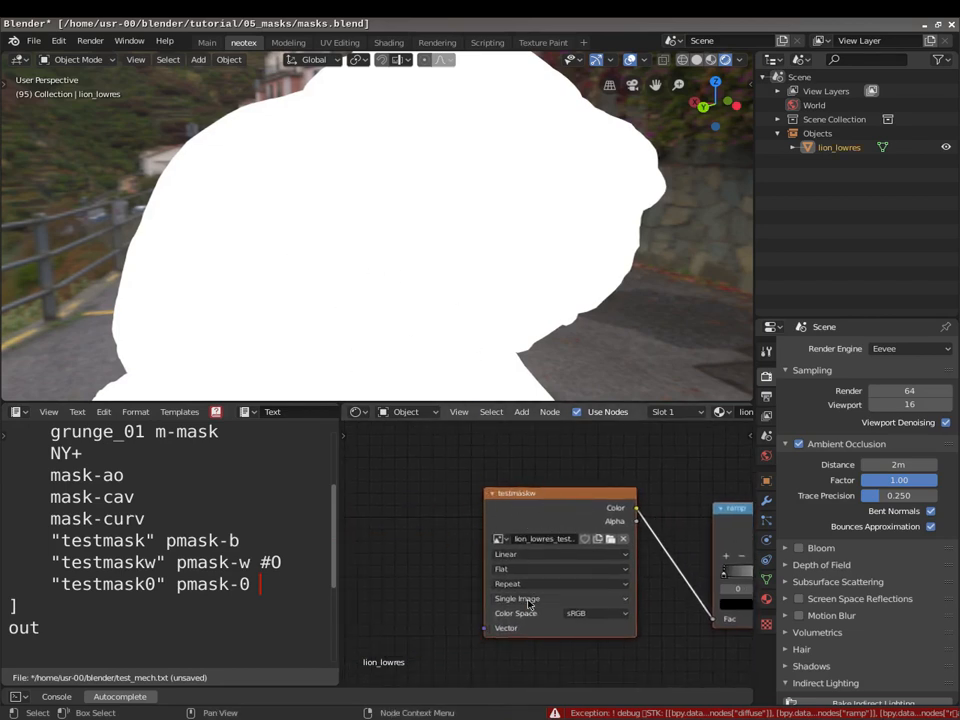
click(536, 497)
middle_drag(527, 476, 464, 474)
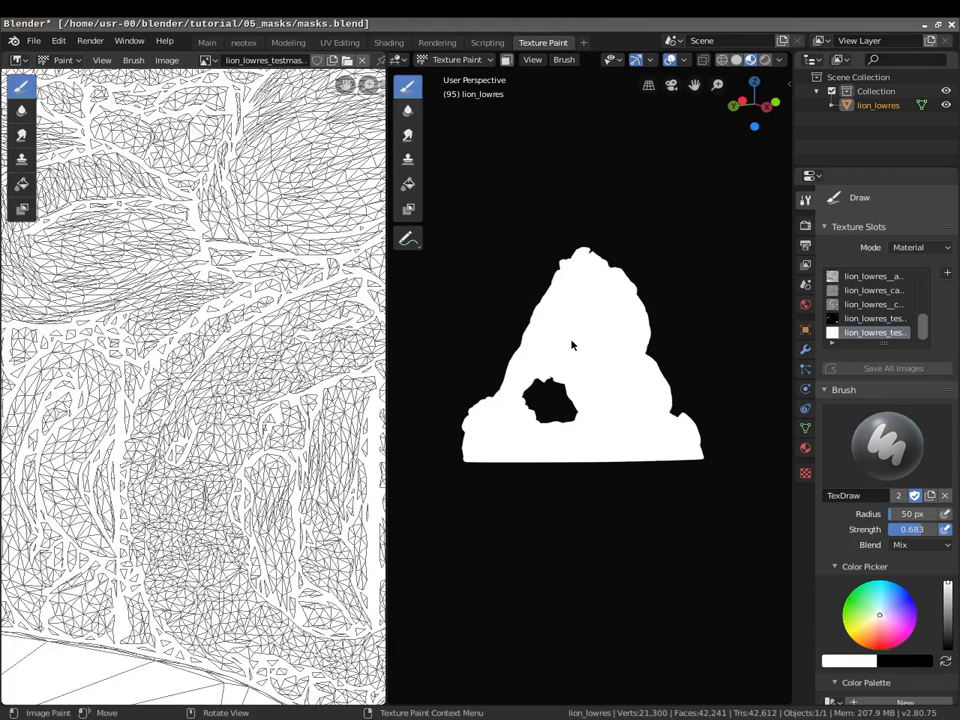
Bring the lion's head into view for painting and set the brush colour to black.
mouse_move(510, 294)
middle_down()
mouse_move(580, 346)
mouse_move(562, 324)
middle_up()
scroll(553, 319, up, 2)
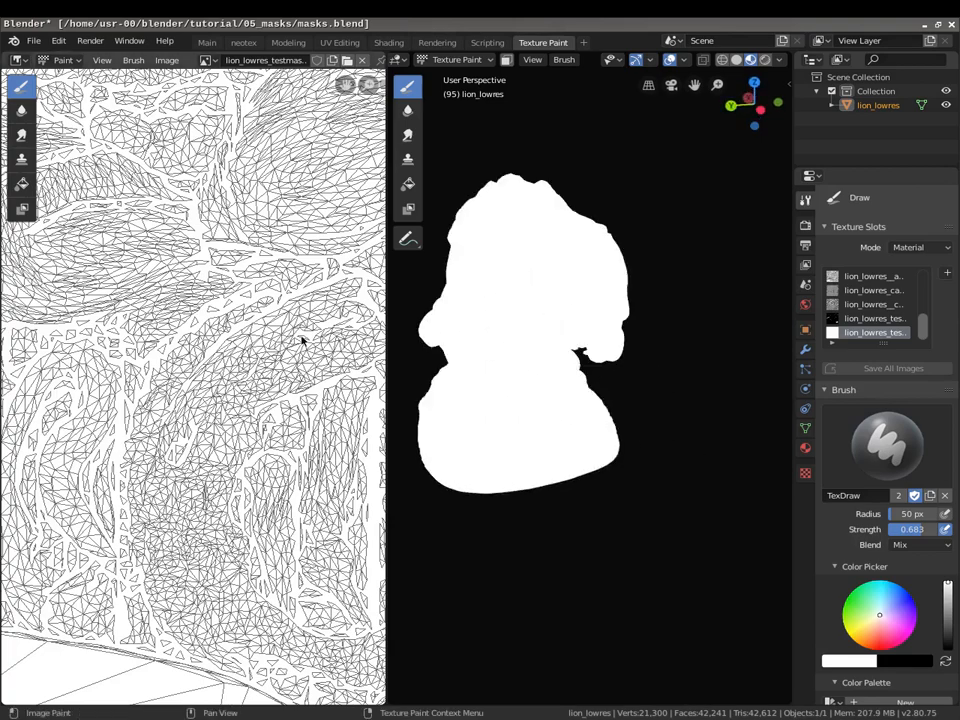
scroll(285, 349, down, 8)
scroll(551, 392, up, 3)
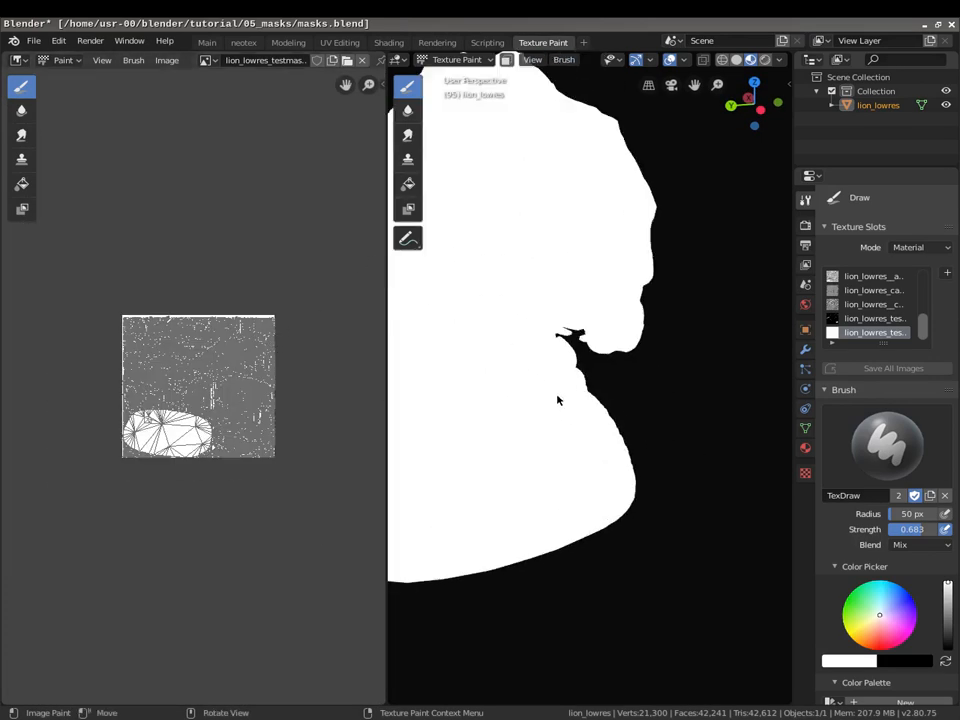
scroll(709, 377, up, 2)
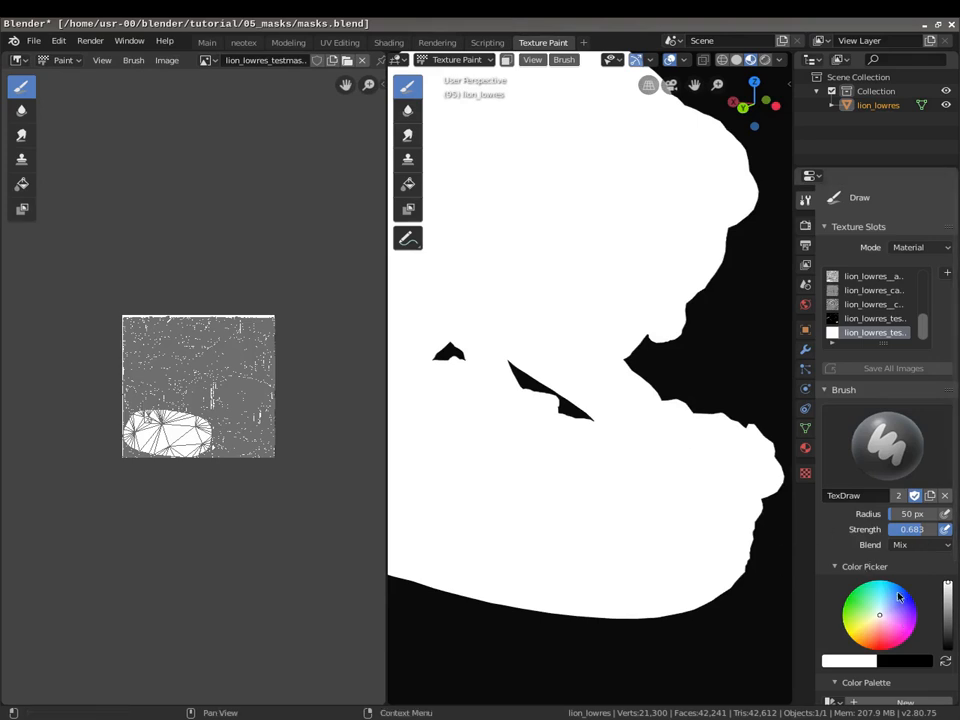
drag(948, 597, 948, 648)
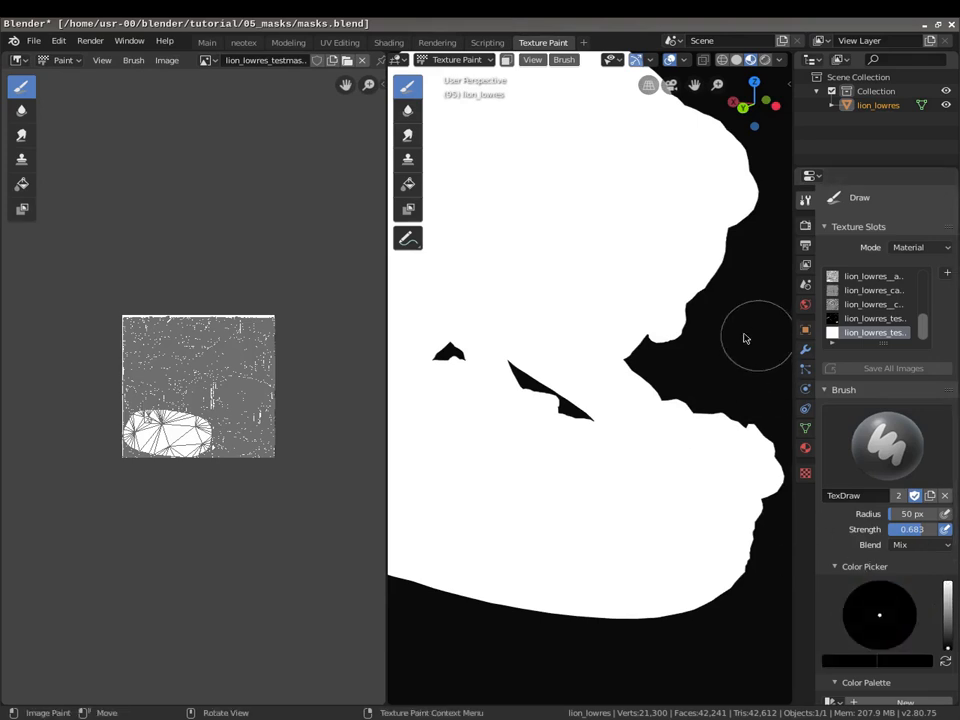
Paint black strokes over the lion's face from several angles, plus a stroke directly on the flat testmaskw image.
scroll(740, 340, down, 5)
mouse_move(620, 239)
mouse_down()
mouse_move(636, 317)
mouse_move(632, 268)
mouse_up()
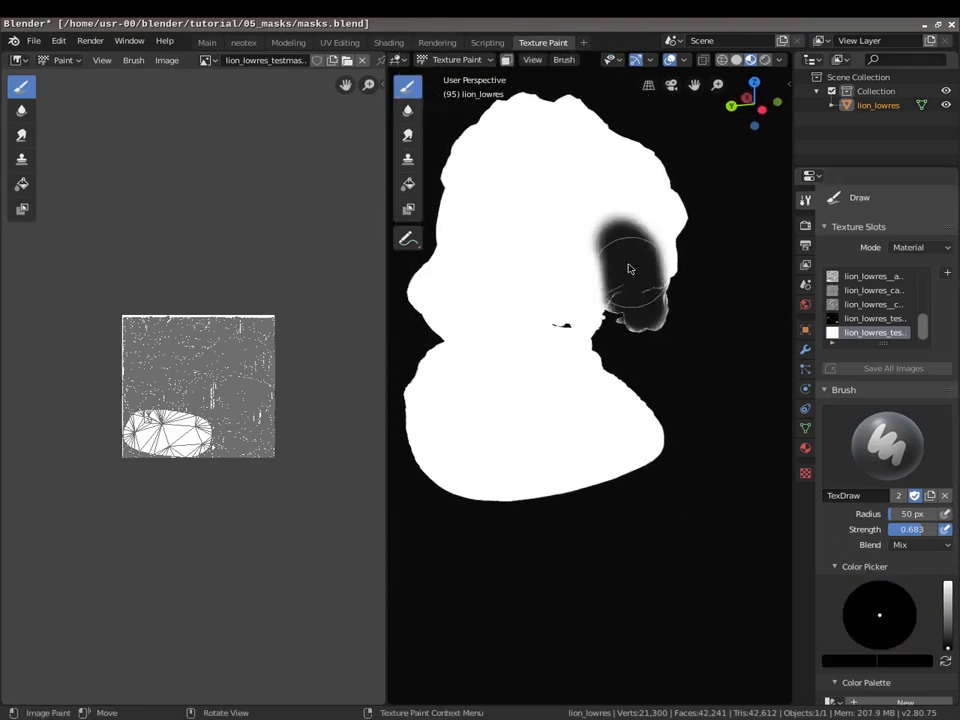
middle_drag(692, 291, 618, 264)
mouse_move(618, 264)
mouse_down()
mouse_move(660, 279)
mouse_move(630, 246)
mouse_move(664, 238)
mouse_move(671, 281)
mouse_move(625, 265)
mouse_up()
mouse_move(625, 265)
middle_down()
mouse_move(420, 197)
mouse_move(638, 253)
middle_up()
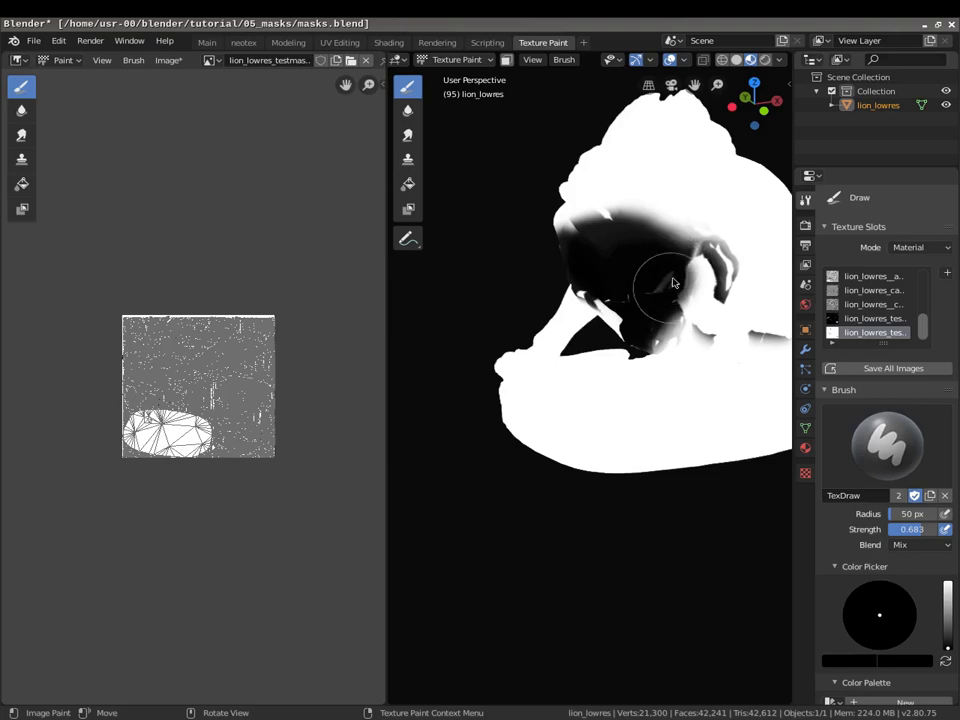
middle_drag(484, 274, 618, 238)
mouse_move(618, 238)
mouse_down()
mouse_move(628, 257)
mouse_move(621, 272)
mouse_move(660, 257)
mouse_move(685, 203)
mouse_move(658, 274)
mouse_move(647, 253)
mouse_up()
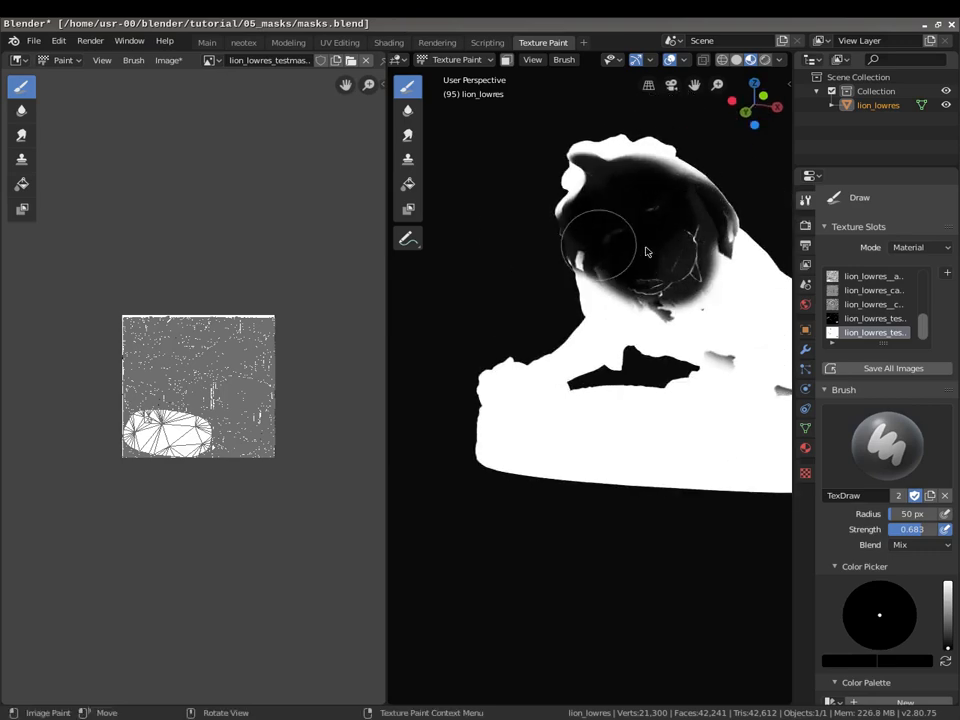
scroll(189, 446, up, 6)
mouse_move(149, 325)
mouse_down()
mouse_move(156, 315)
mouse_move(95, 316)
mouse_up()
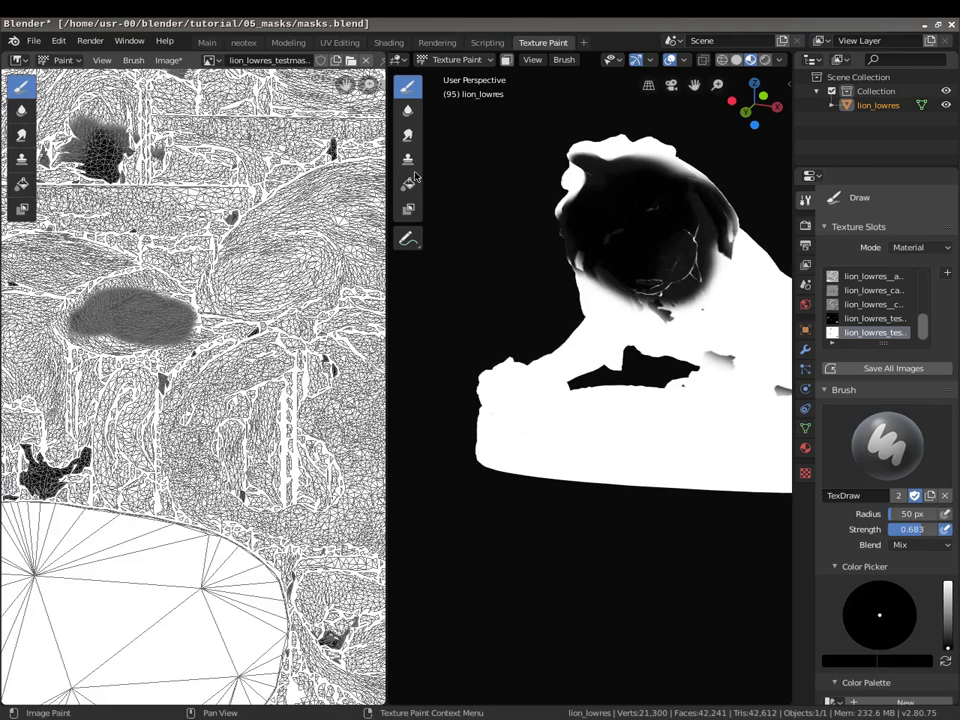
Return to the neotex workspace and examine the painted testmaskw mask on the lion's face from several angles.
click(242, 43)
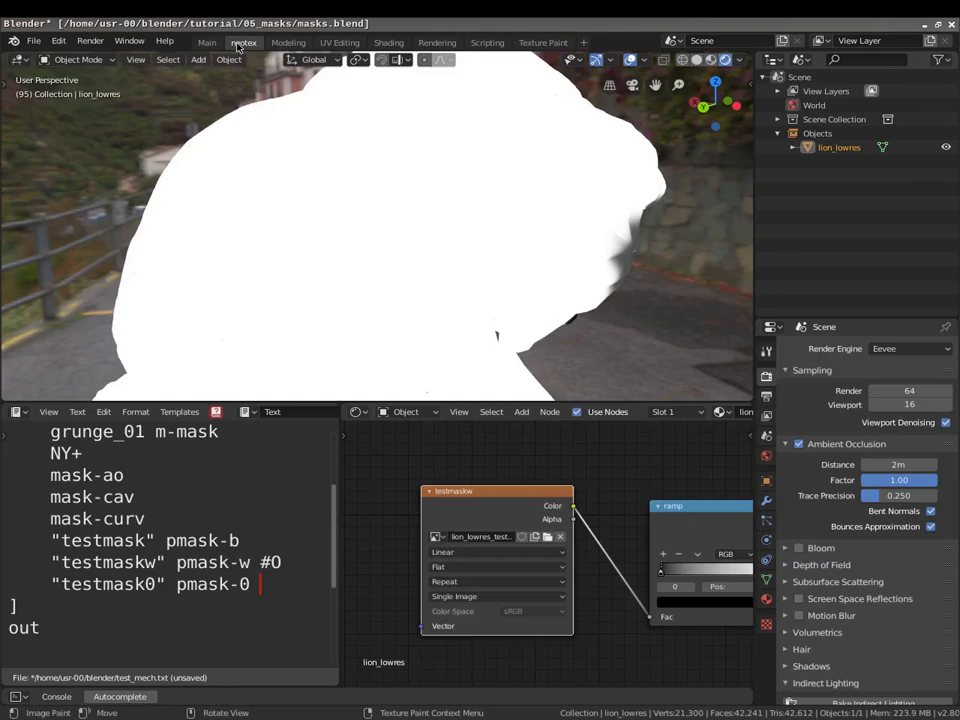
mouse_move(444, 257)
middle_down()
mouse_move(321, 214)
mouse_move(405, 244)
mouse_move(360, 288)
mouse_move(334, 255)
mouse_move(440, 265)
middle_up()
scroll(350, 213, up, 3)
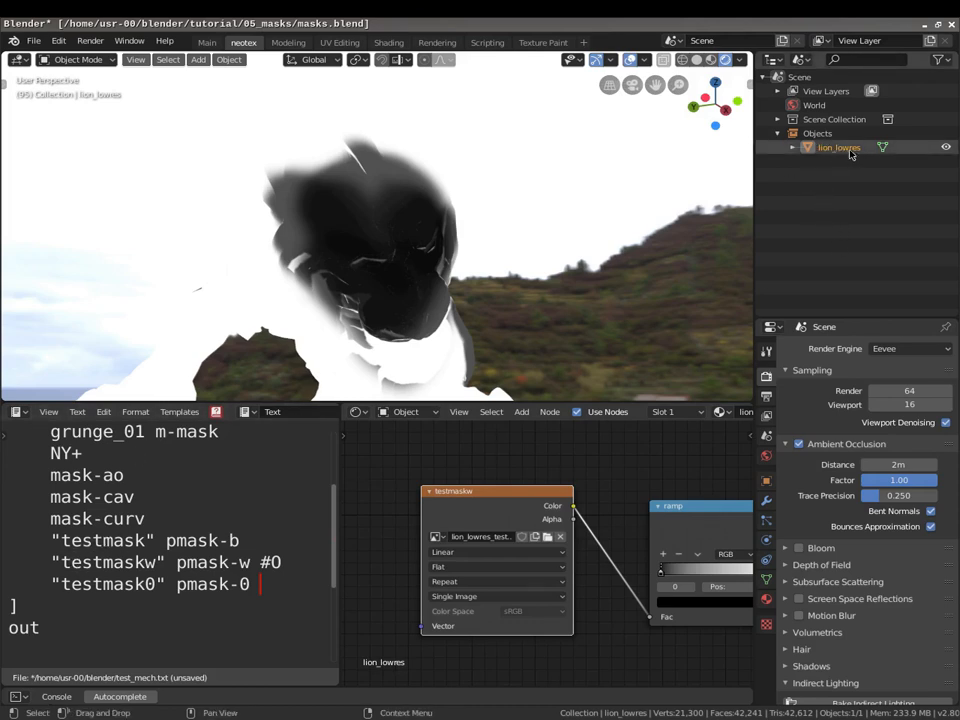
middle_drag(279, 284, 365, 257)
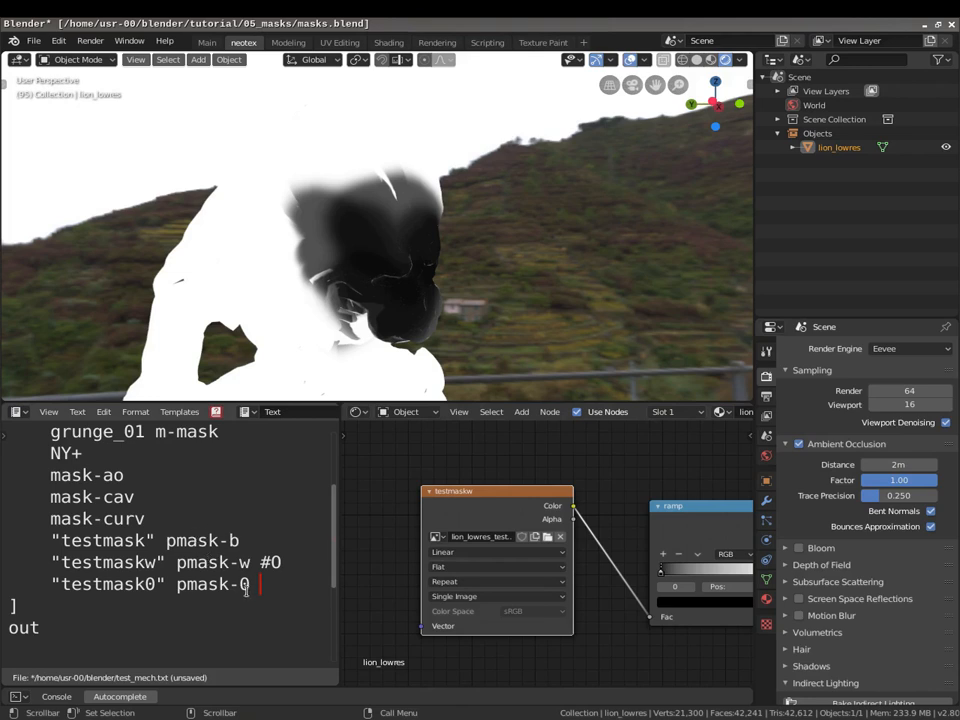
middle_drag(340, 370, 362, 150)
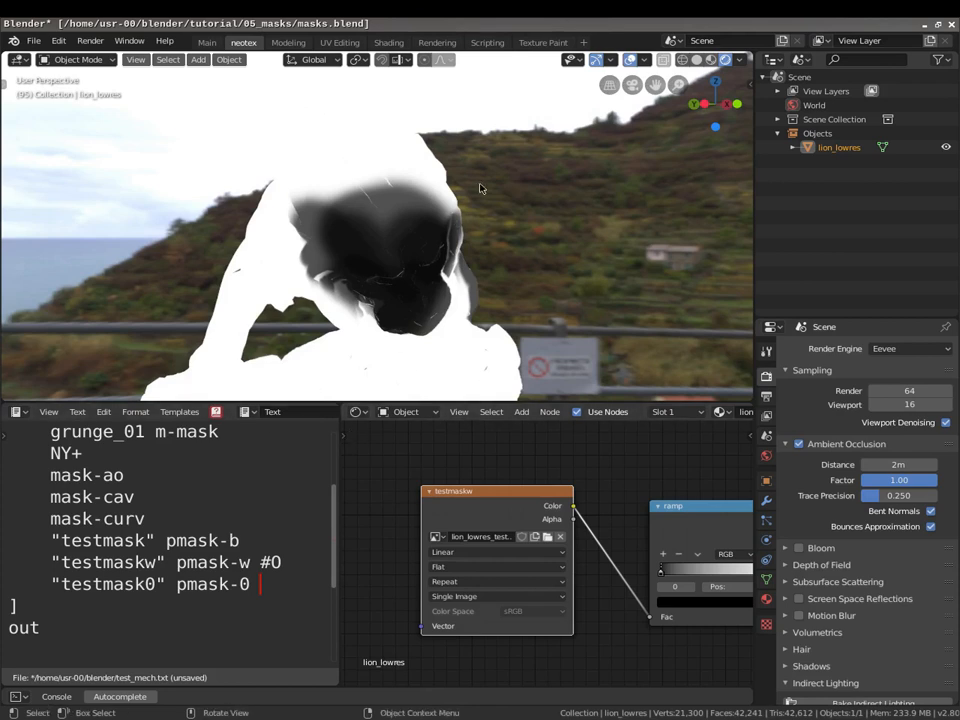
click(285, 566)
middle_drag(446, 288, 468, 259)
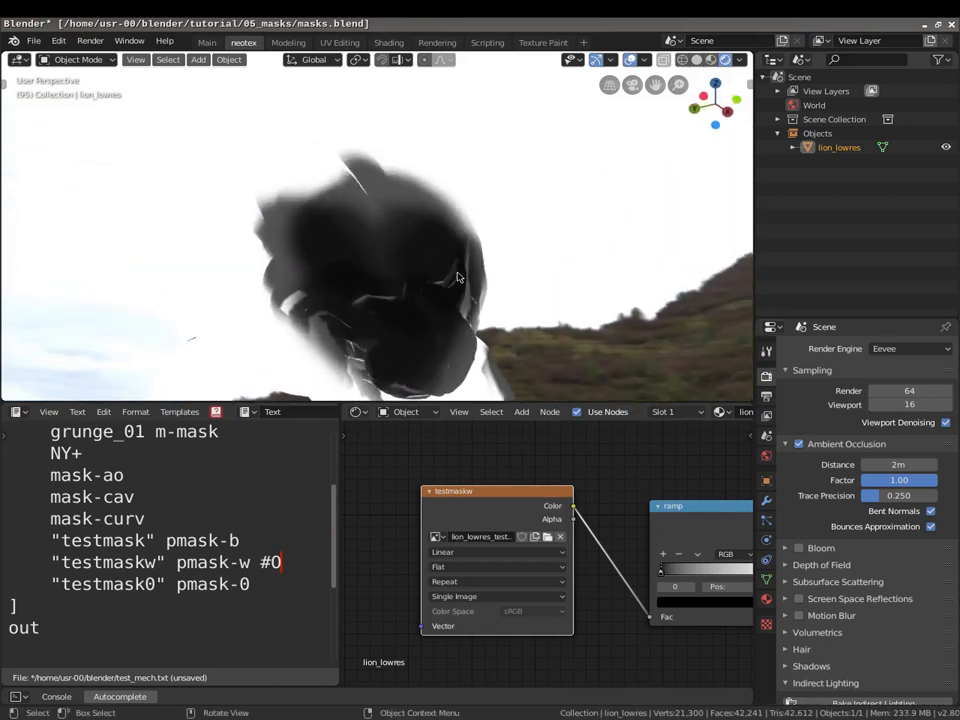
middle_drag(419, 346, 462, 320)
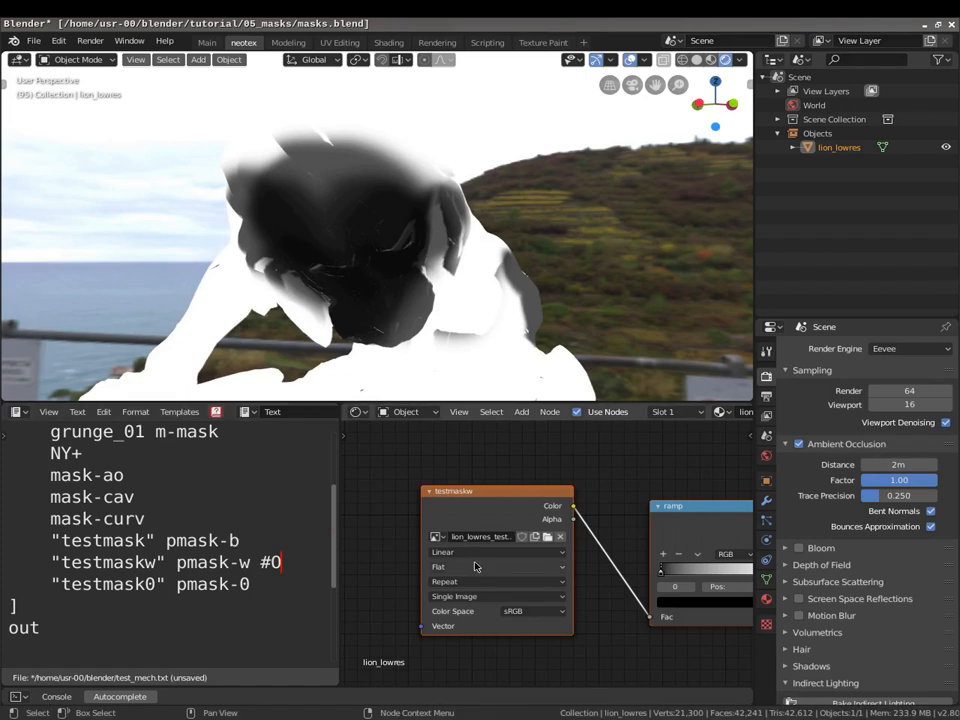
Switch to the xterm file manager and show where the map folder sits inside the blender directory.
key(alt+Tab)
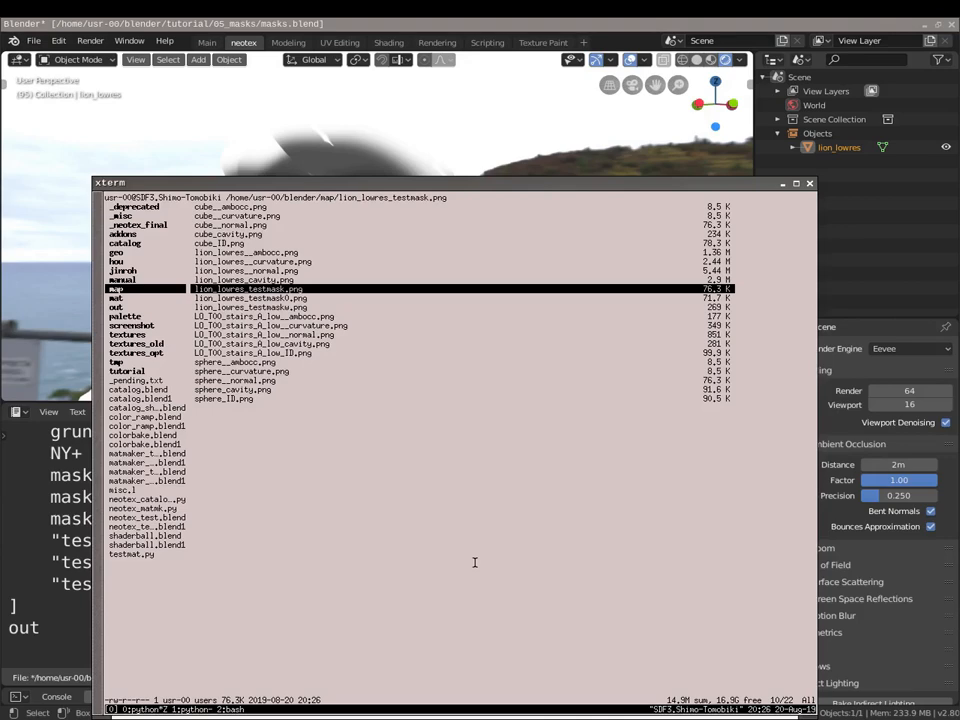
key(h)
key(l)
key(h)
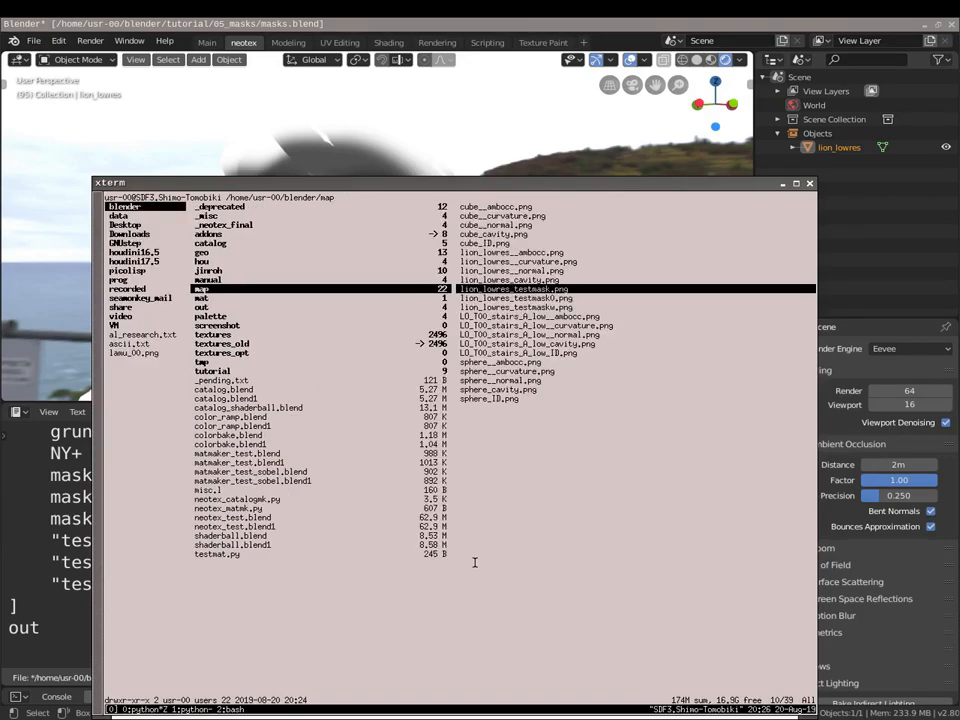
key(l)
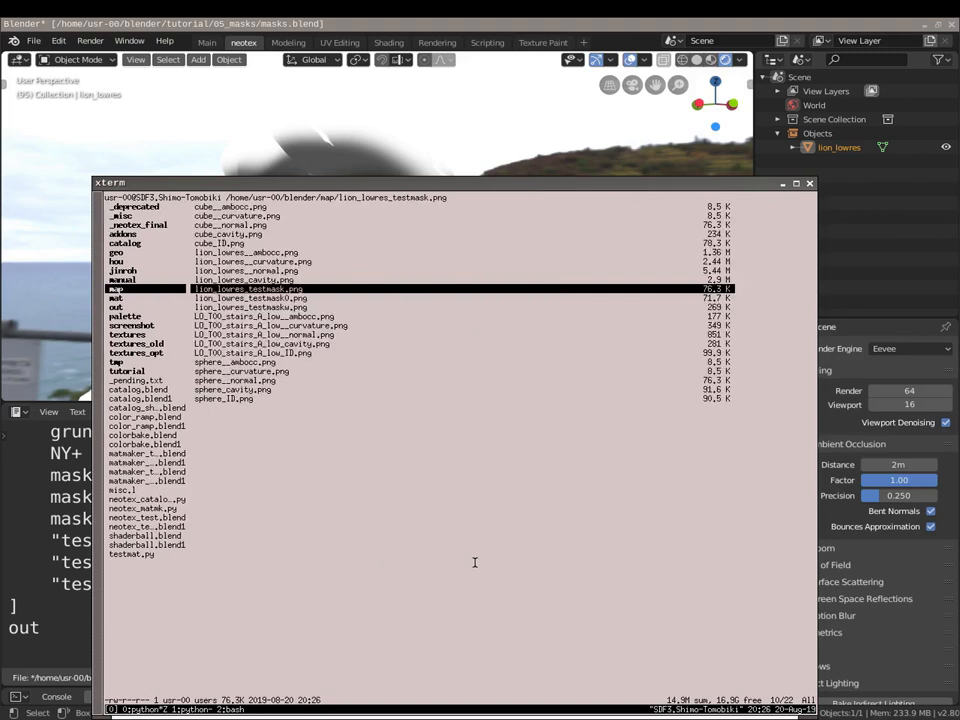
Browse the lion_lowres map files and preview lion_lowres_cavity.png and lion_lowres__normal.png in the sxiv image viewer.
key(k)
key(k)
key(k)
key(k)
key(j)
key(j)
key(j)
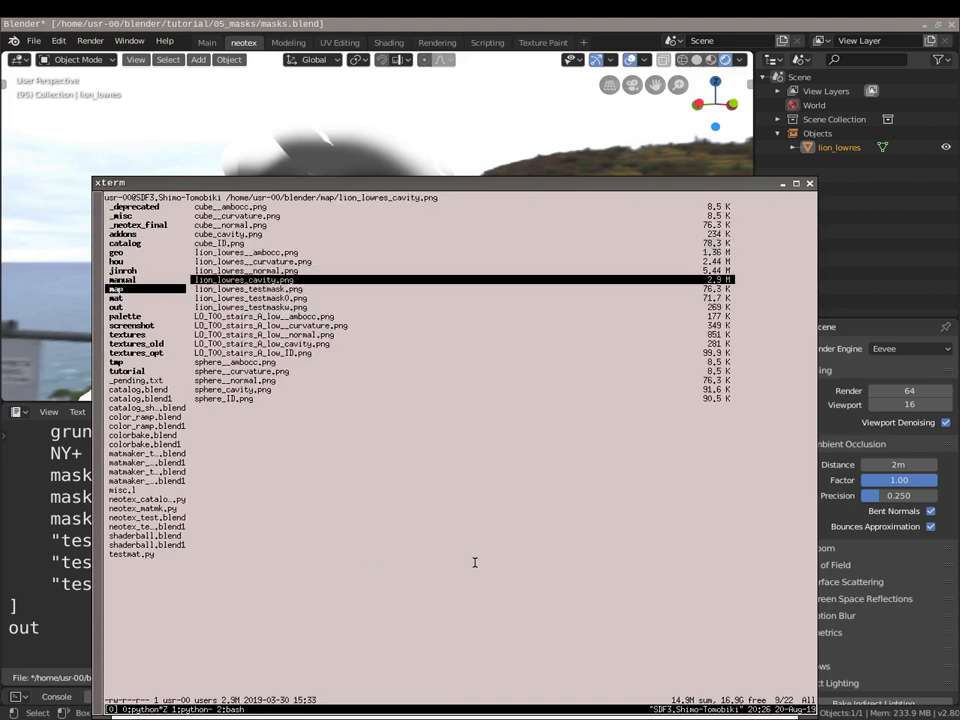
key(k)
key(k)
key(j)
key(j)
key(j)
key(j)
key(k)
key(k)
key(l)
scroll(291, 275, up, 2)
key(Return)
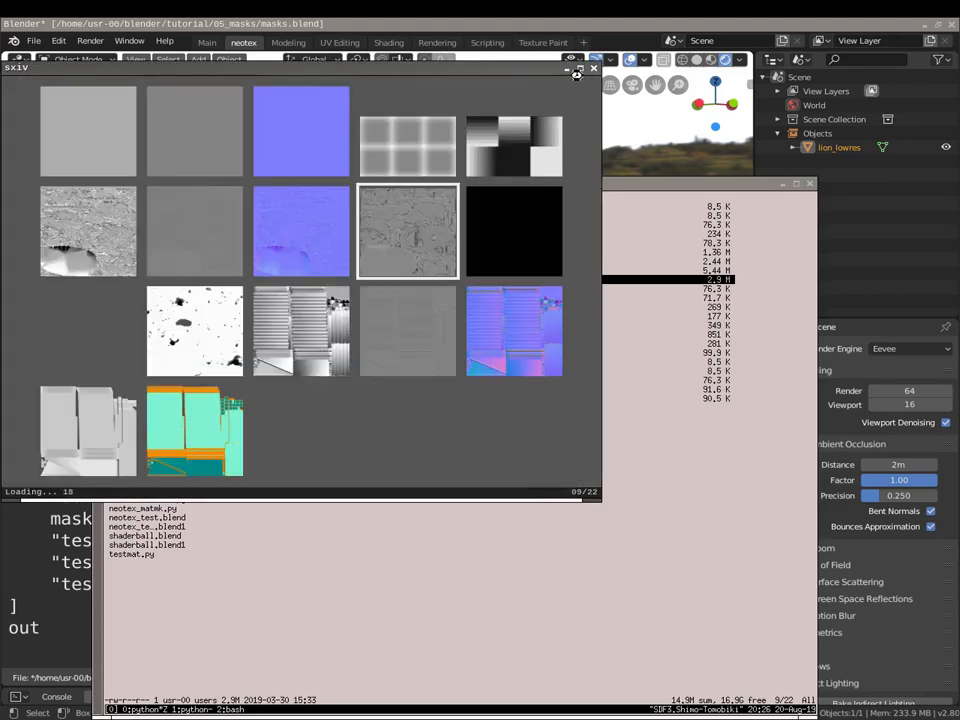
click(594, 69)
right_click(257, 270)
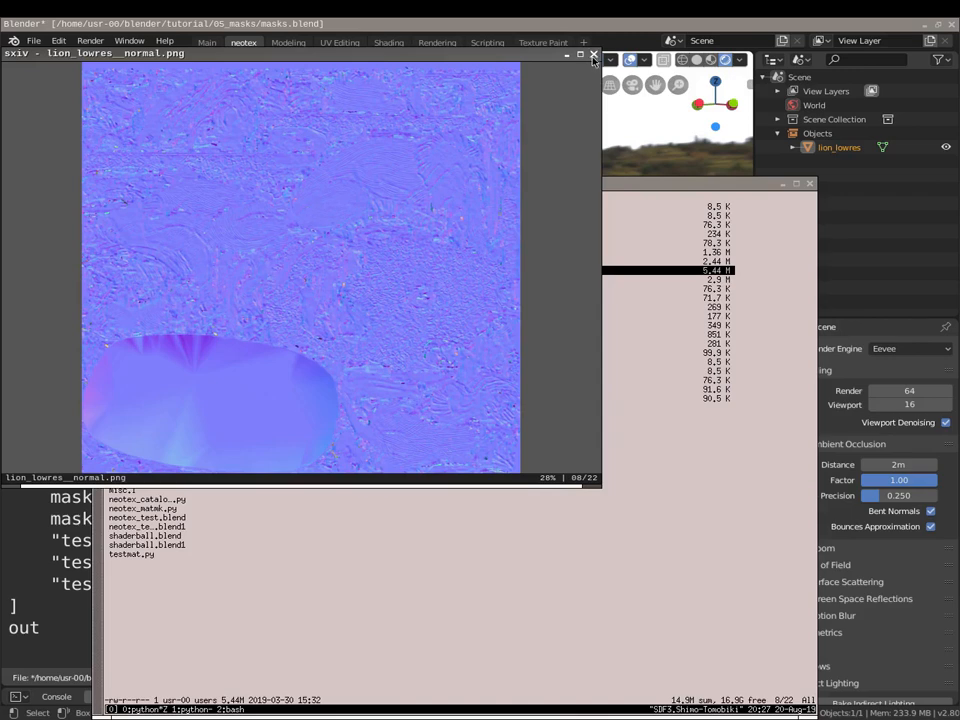
click(593, 55)
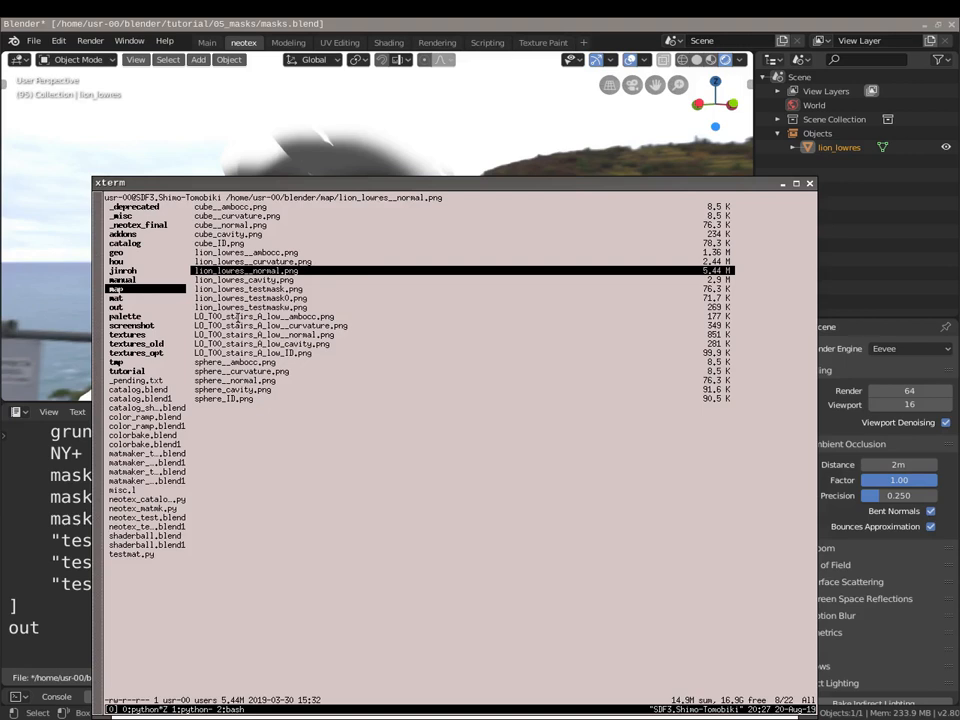
Preview the saved mask images lion_lowres_testmask.png, lion_lowres_testmaskw.png and lion_lowres_testmask0.png, and close the image viewer.
right_click(256, 289)
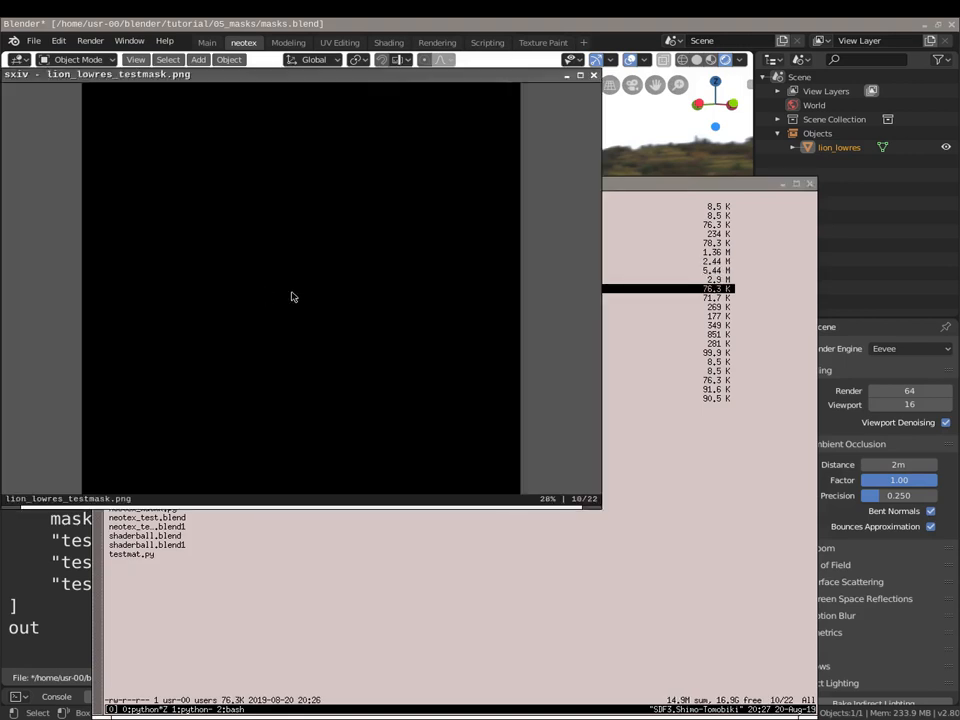
key(n)
key(n)
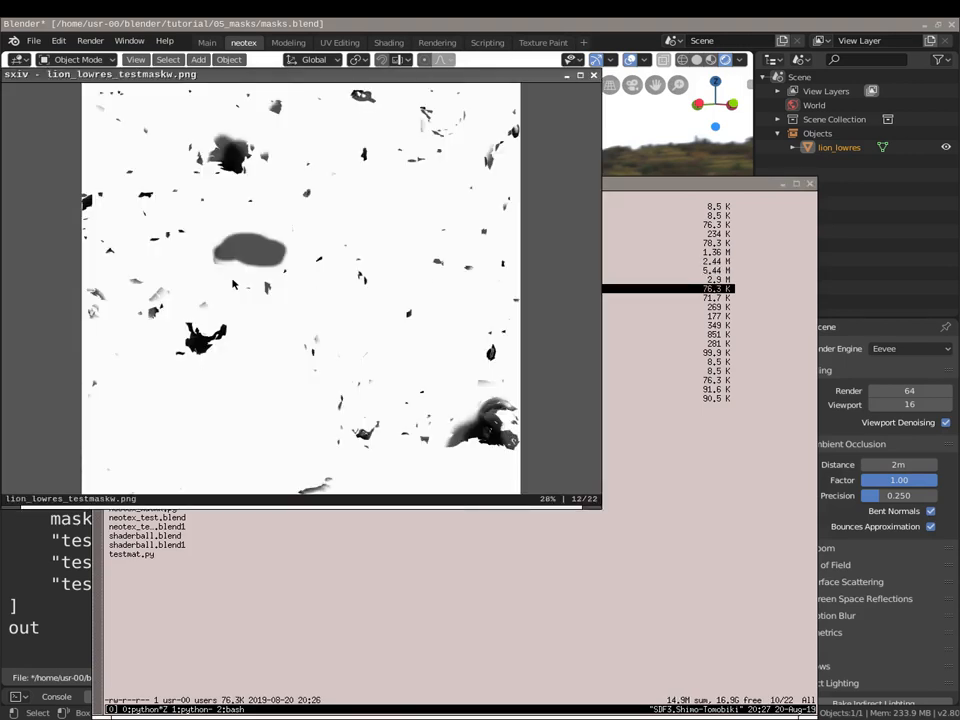
click(78, 286)
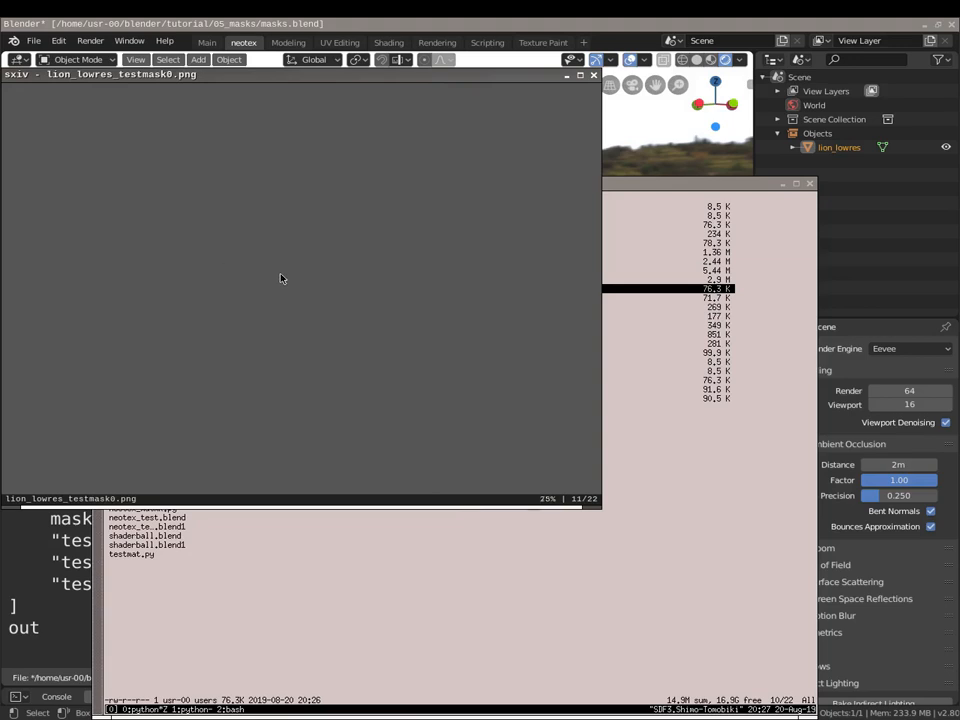
scroll(416, 253, up, 2)
key(q)
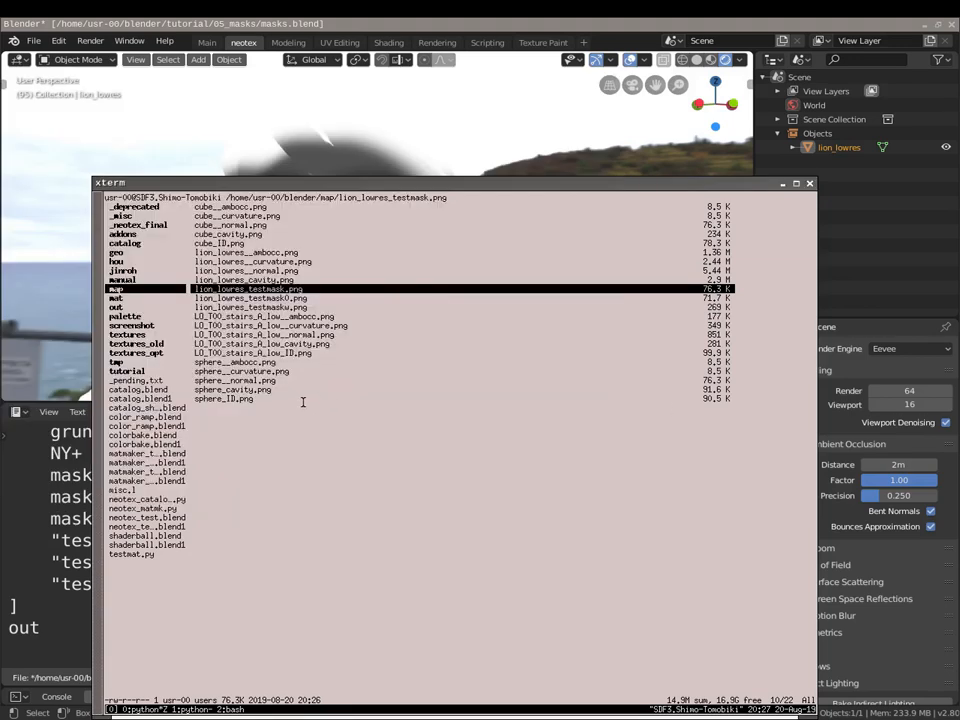
Point out the LO_T00_stairs_A_low normal and cavity maps in the map folder's file list.
click(287, 334)
click(287, 346)
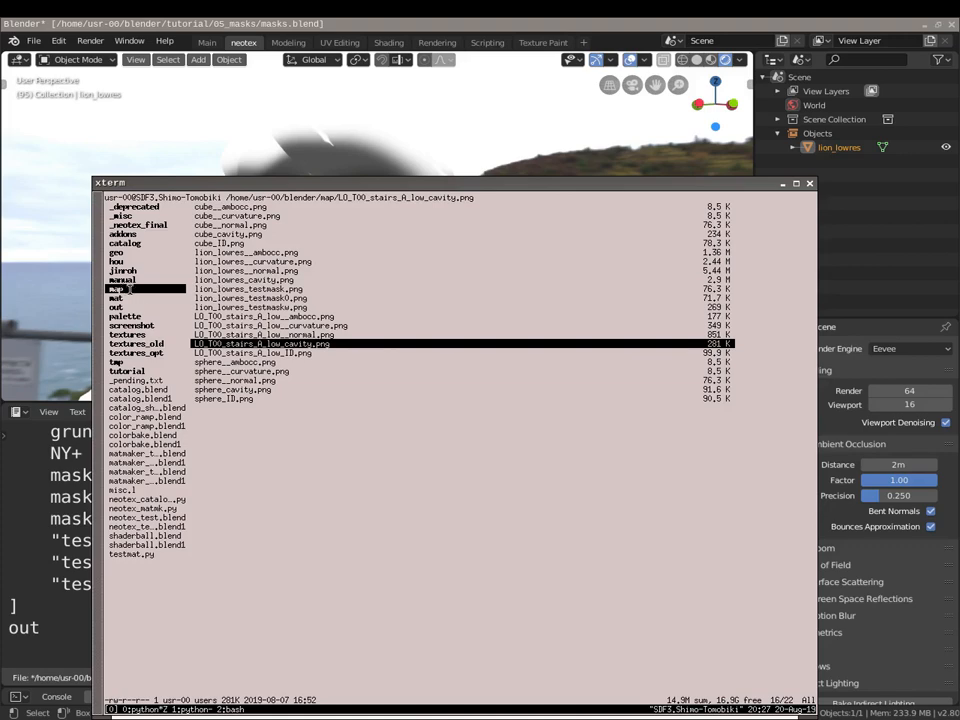
mouse_move(218, 188)
mouse_down()
mouse_move(204, 165)
mouse_move(206, 187)
mouse_up()
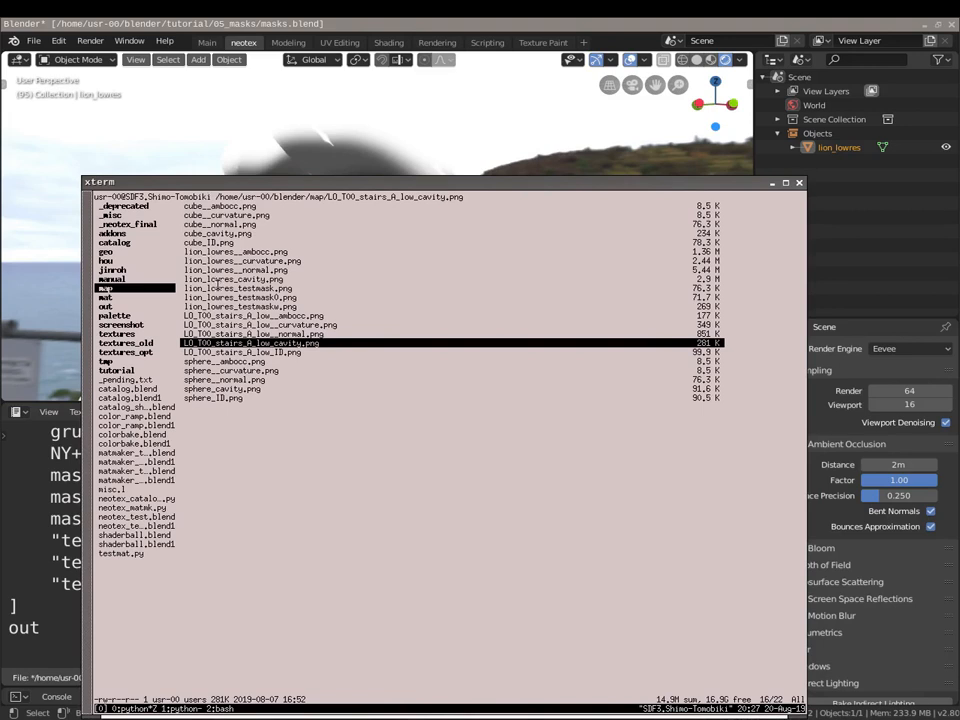